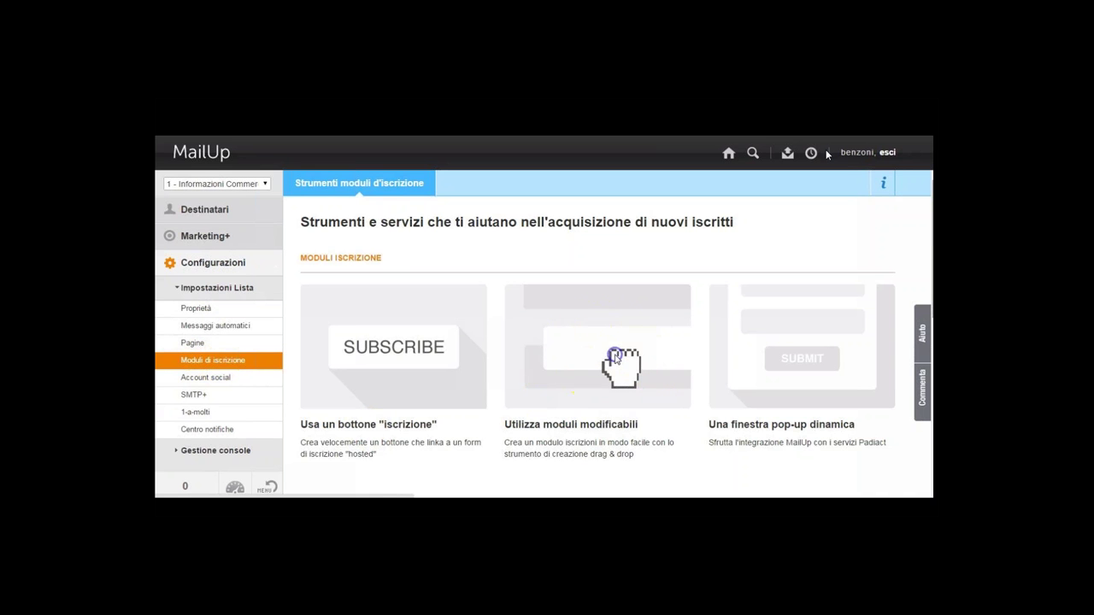
Open the list of editable subscription forms and start creating a new form
left_click(611, 363)
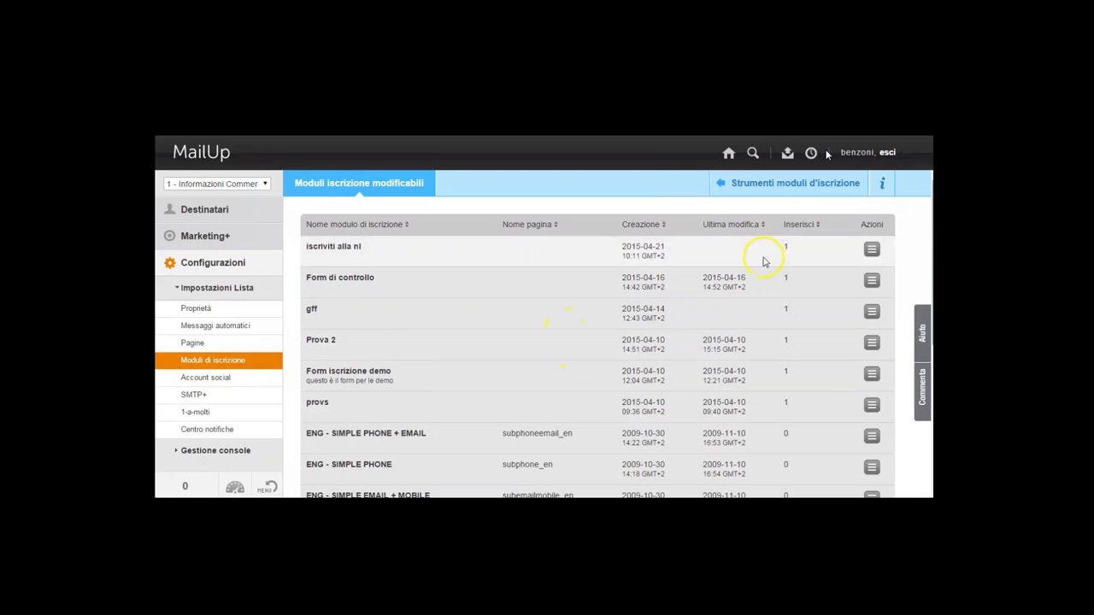
scroll(760, 257, "down", 3)
scroll(464, 317, "up", 3)
scroll(447, 334, "down", 3)
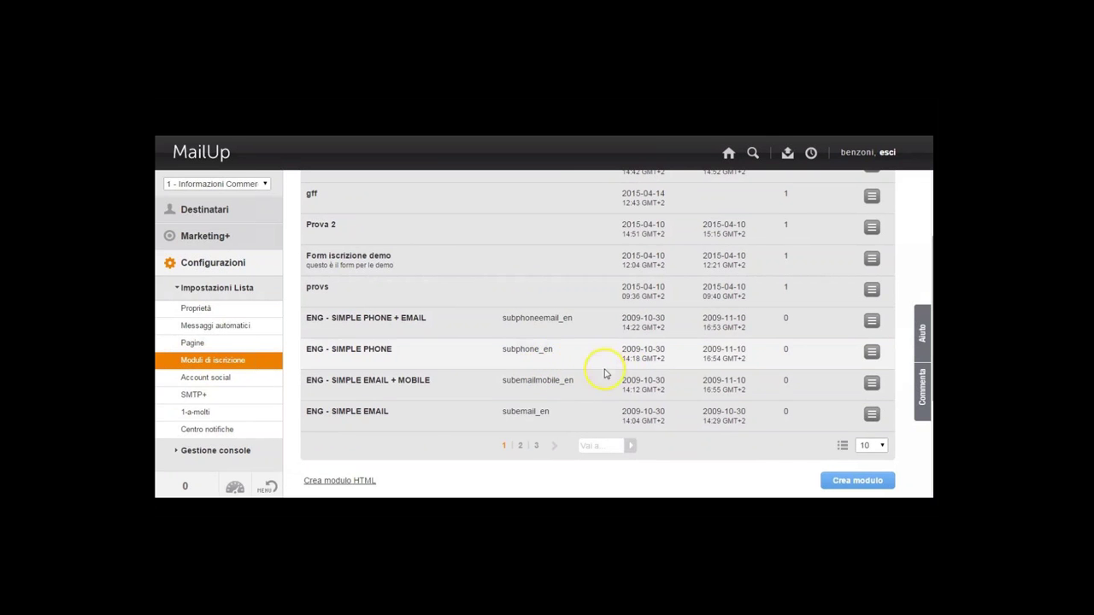
left_click(865, 486)
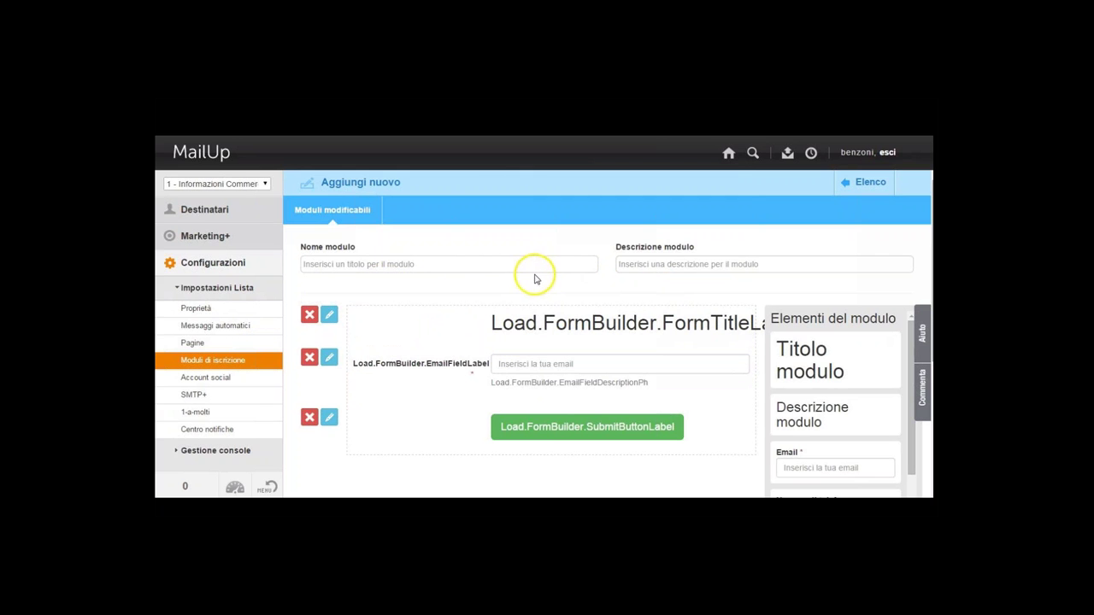
Name the new subscription form "prova webinar"
left_click(427, 265)
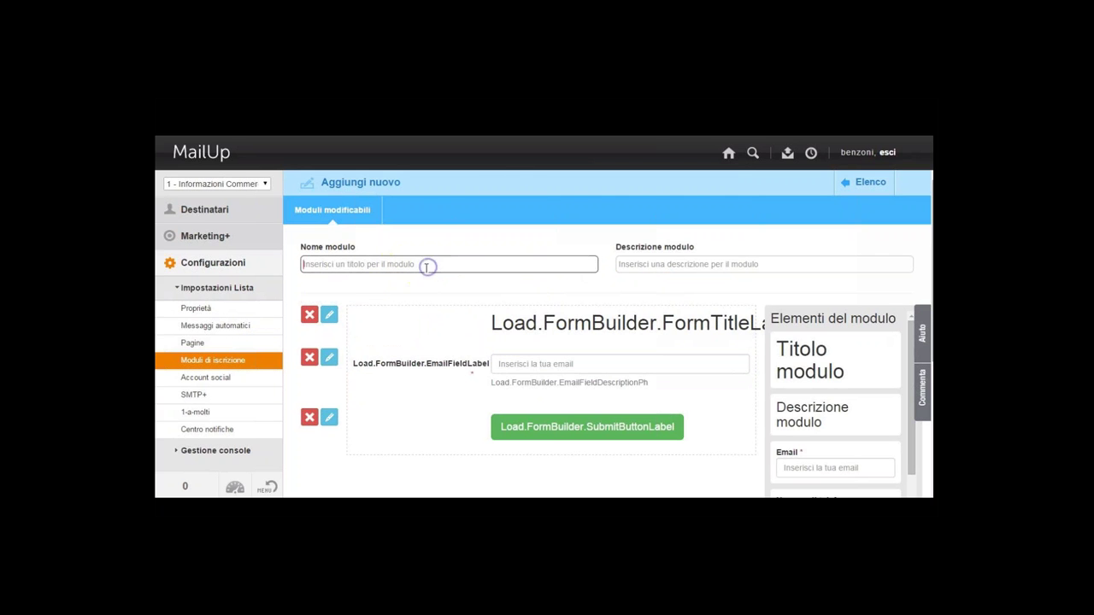
type("prova webinar")
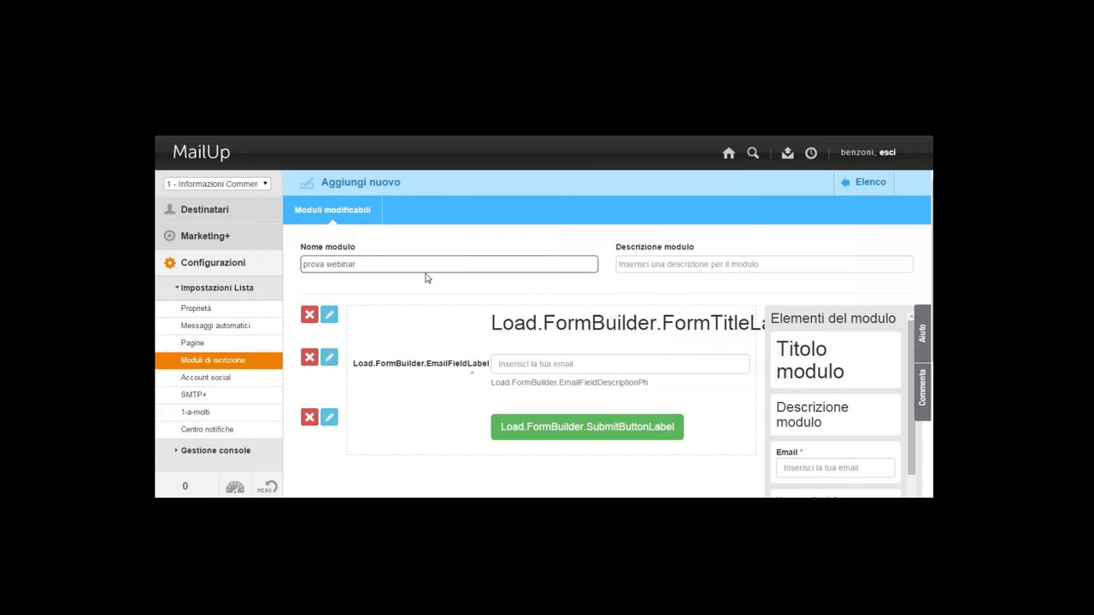
left_click(440, 270)
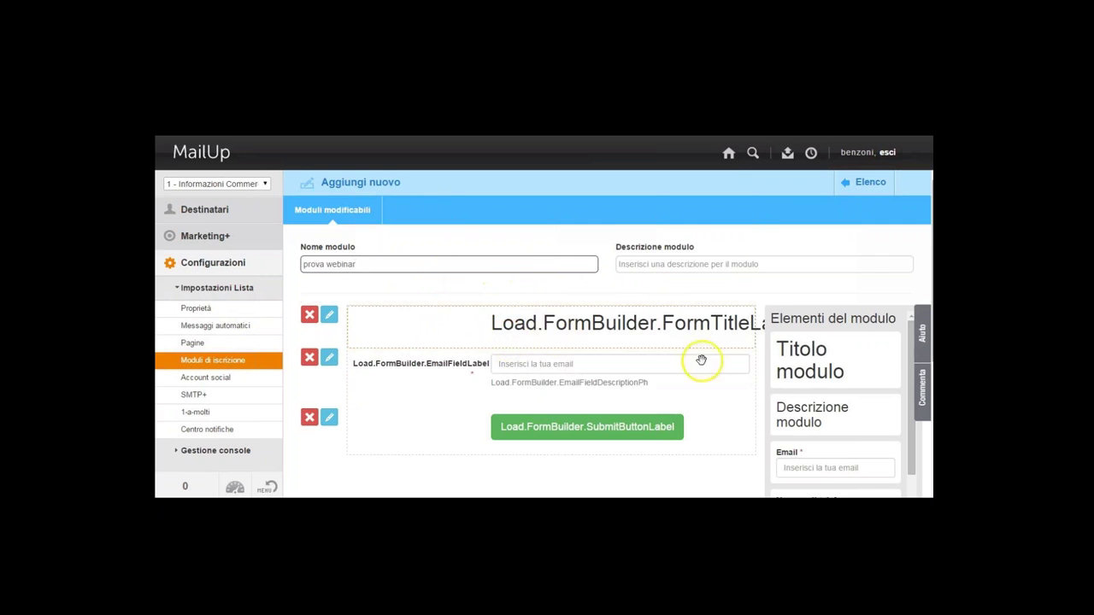
Examine the available form elements, from title and description through input fields, lists and groups to the privacy checkbox
scroll(684, 333, "down", 1)
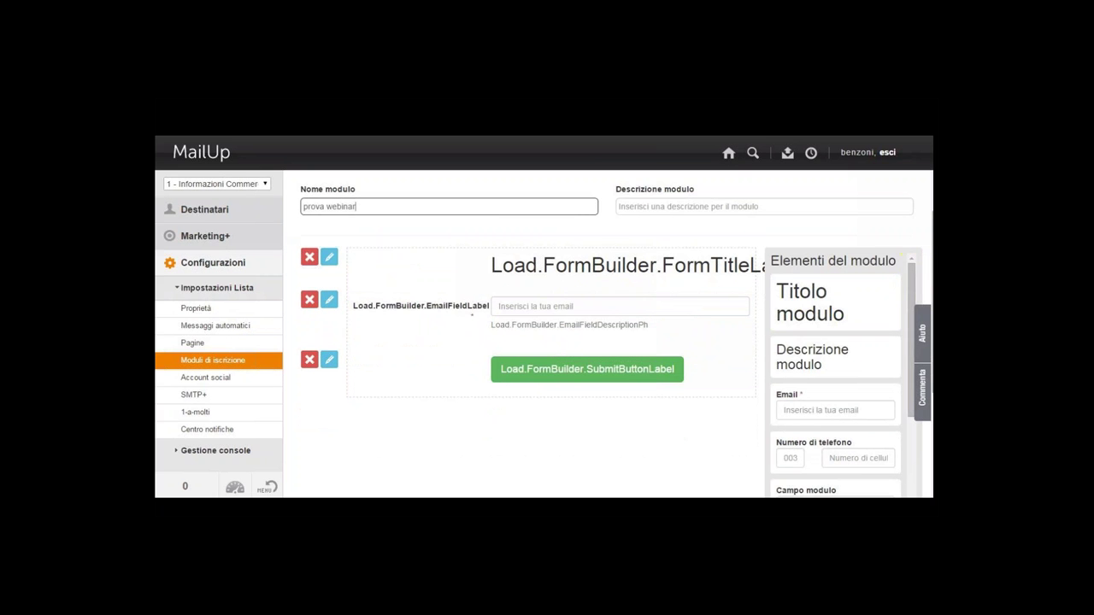
scroll(828, 293, "down", 1)
scroll(831, 299, "up", 1)
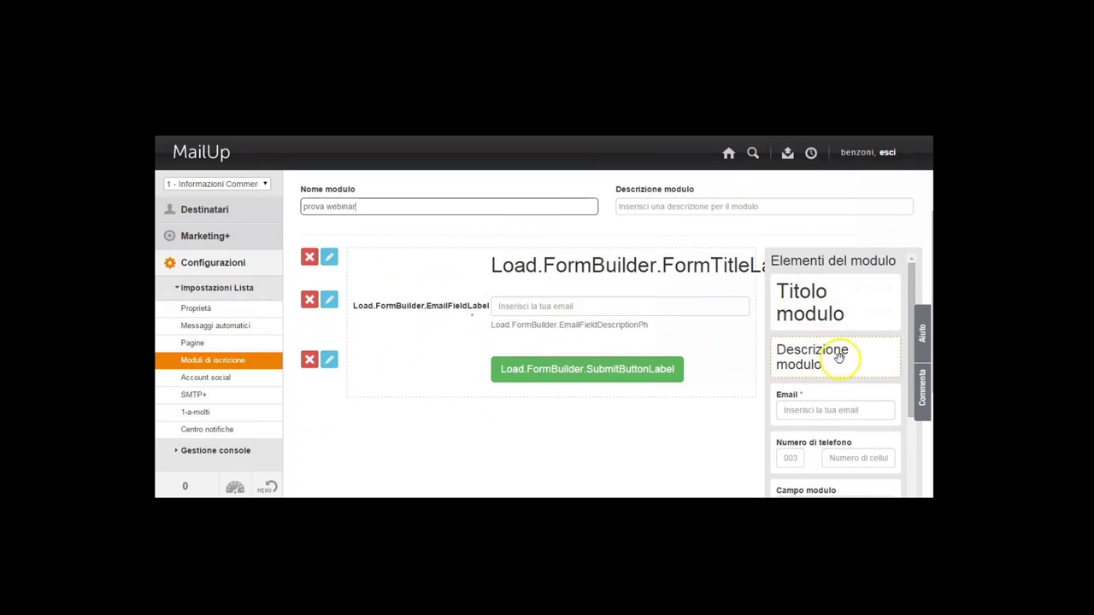
scroll(831, 363, "down", 1)
scroll(826, 384, "down", 1)
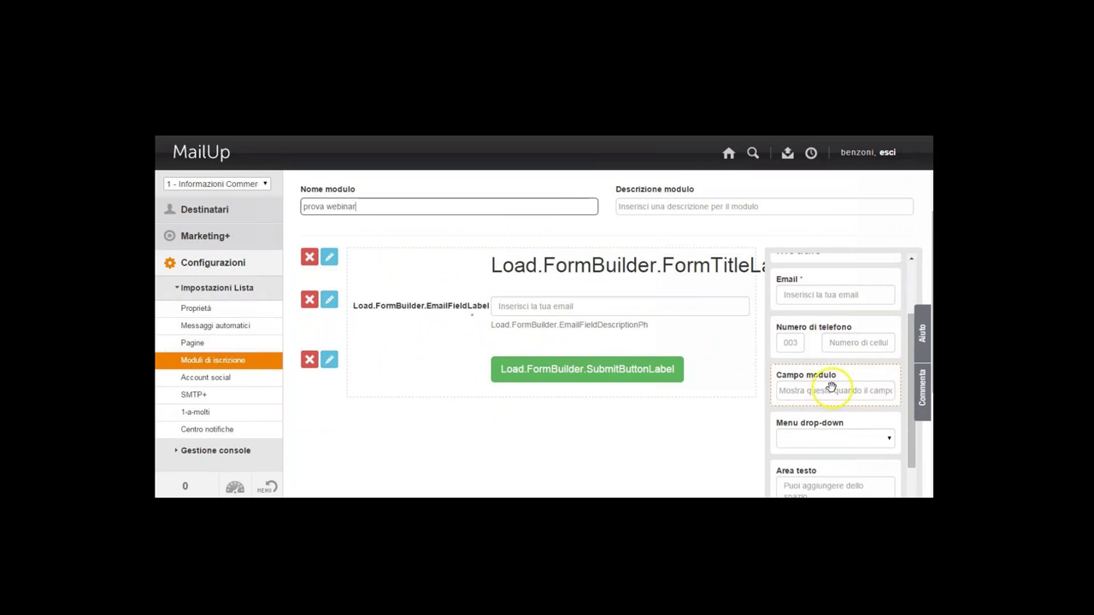
scroll(830, 387, "down", 1)
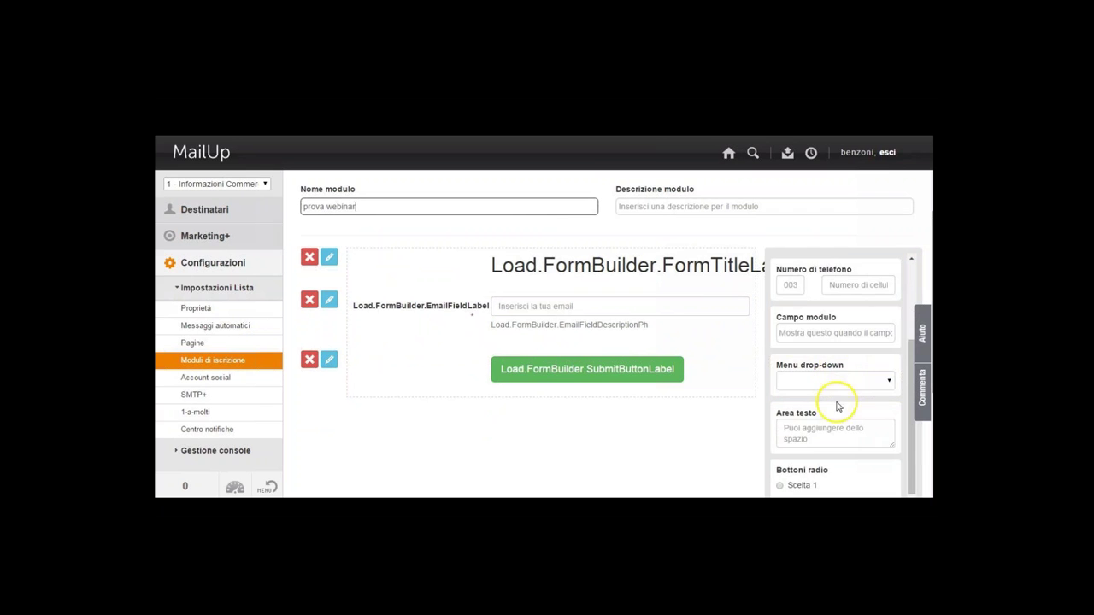
scroll(838, 402, "down", 1)
scroll(829, 374, "down", 1)
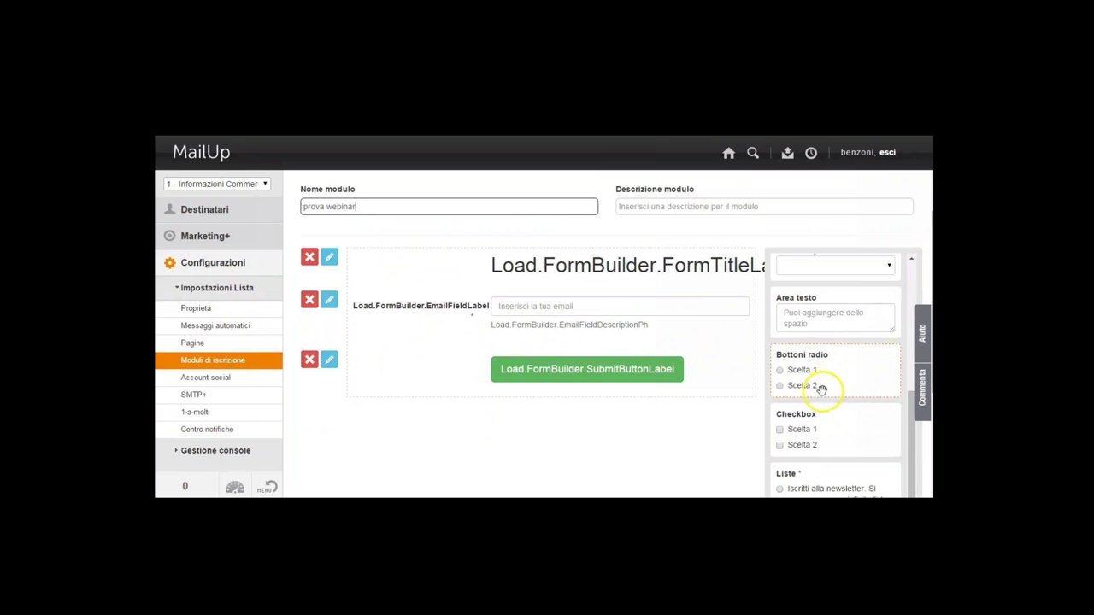
scroll(820, 433, "down", 1)
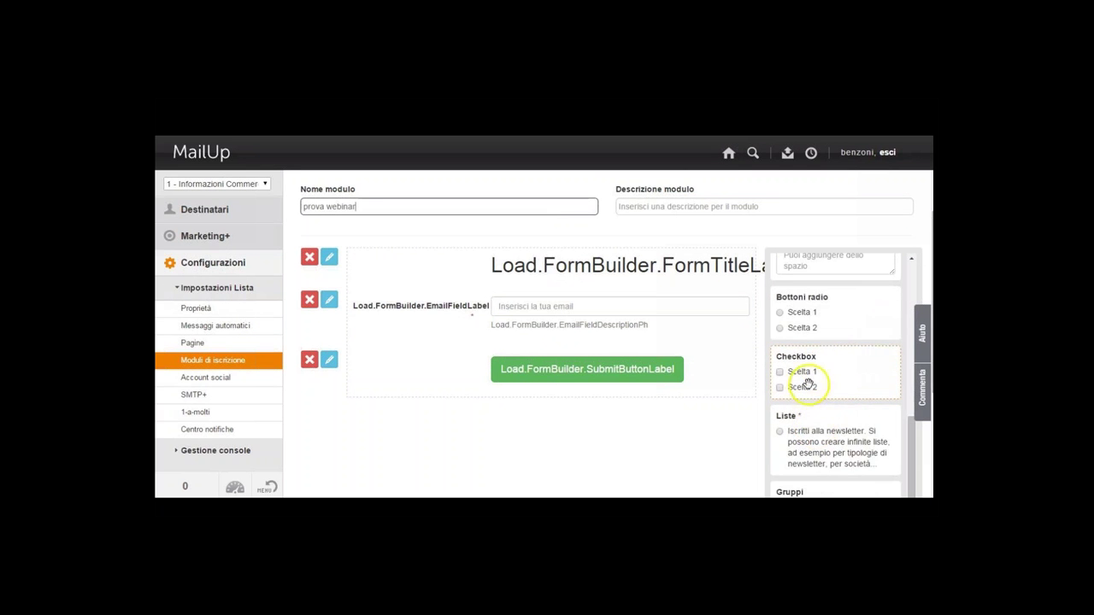
scroll(816, 416, "down", 1)
scroll(806, 400, "down", 1)
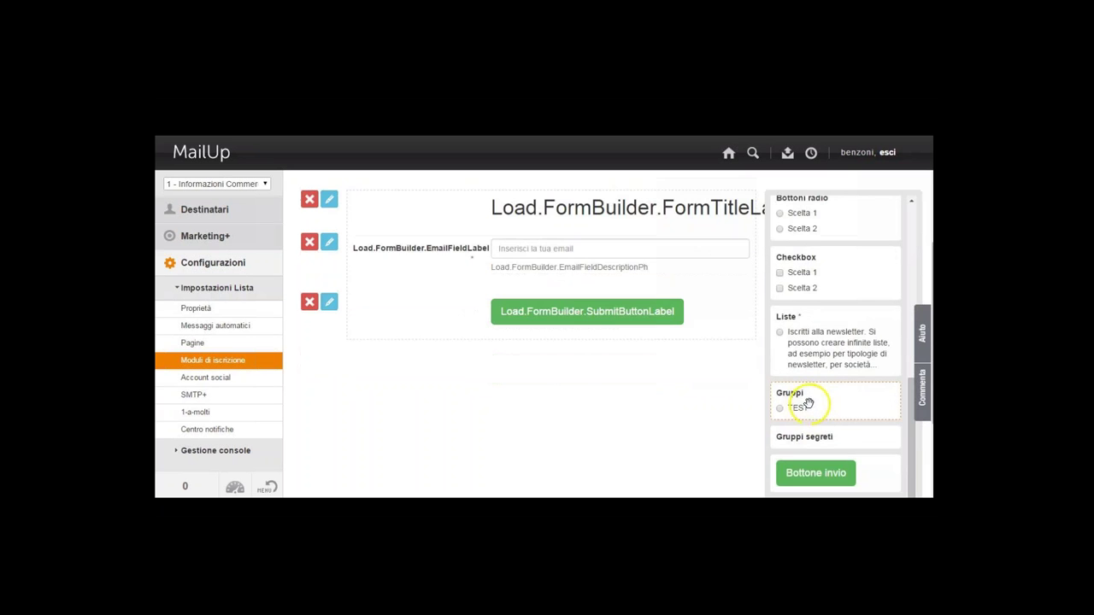
scroll(813, 409, "down", 1)
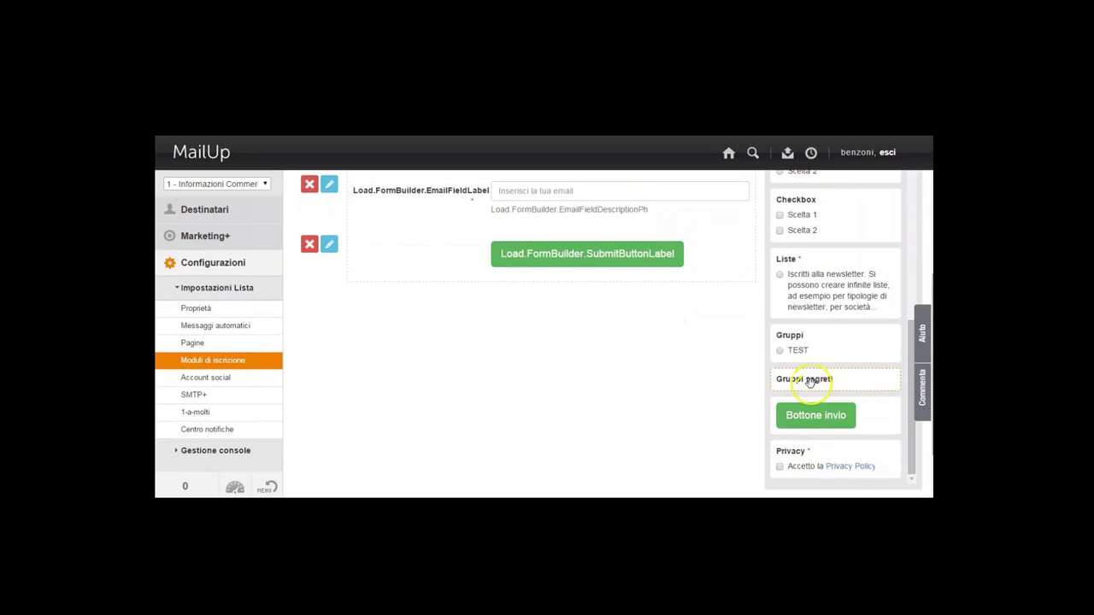
scroll(810, 384, "down", 1)
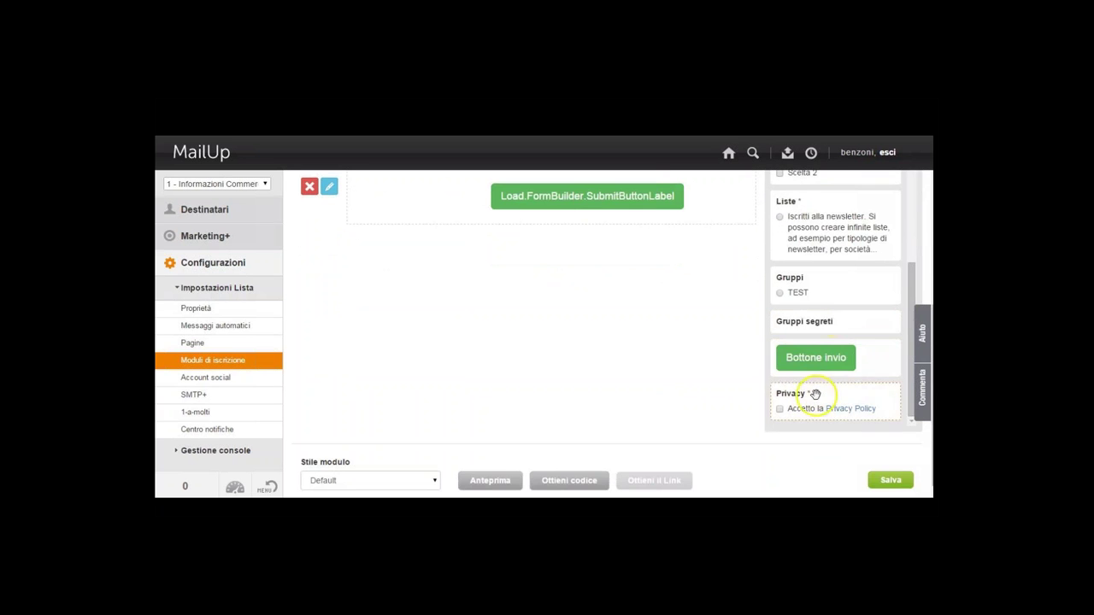
scroll(798, 402, "up", 6)
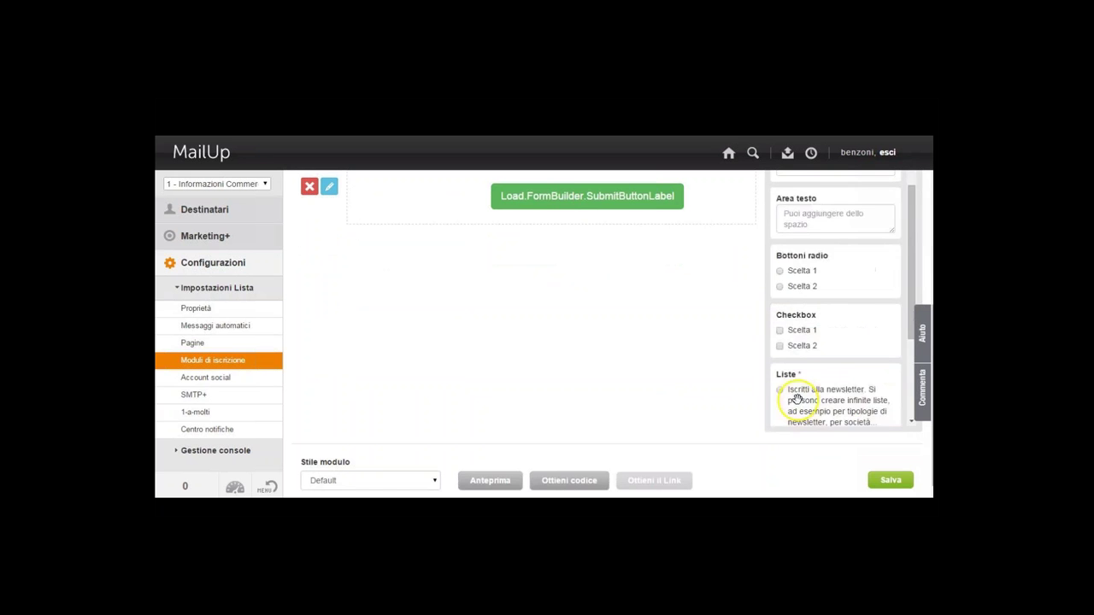
scroll(783, 335, "up", 2)
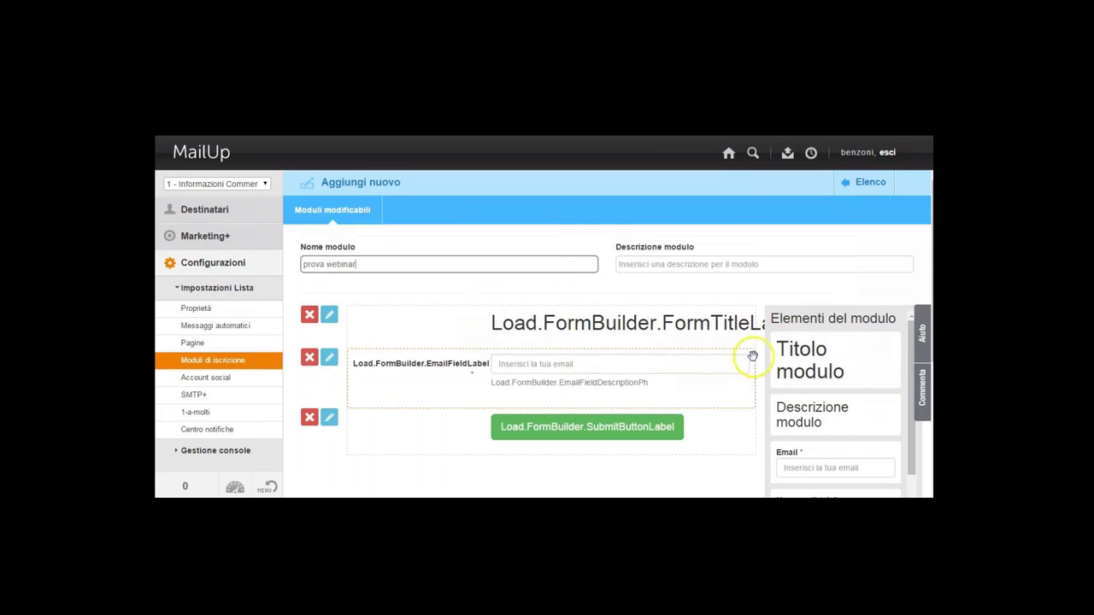
Change the form's title text to "Iscrivi alla newsletter di MailUp" and save it
left_click_drag(784, 342, 655, 334)
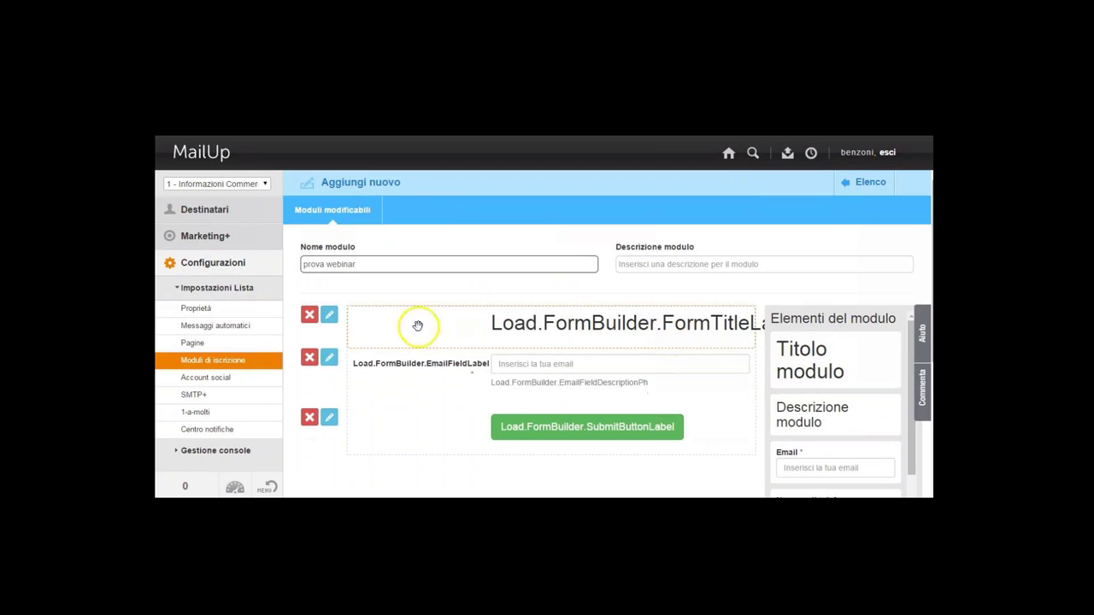
left_click(328, 316)
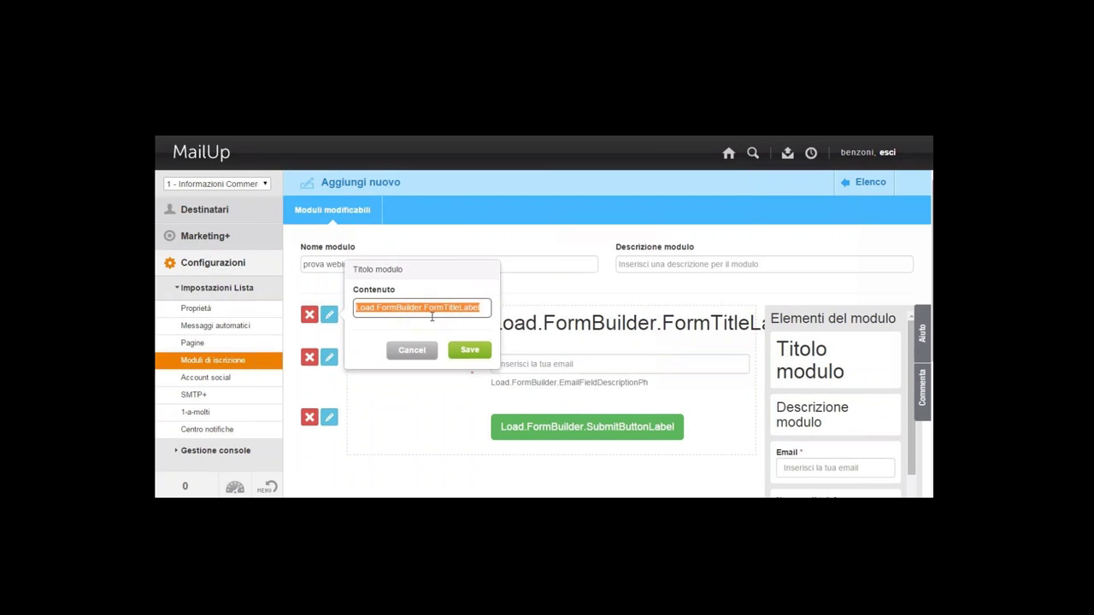
type("Iscrivi alla")
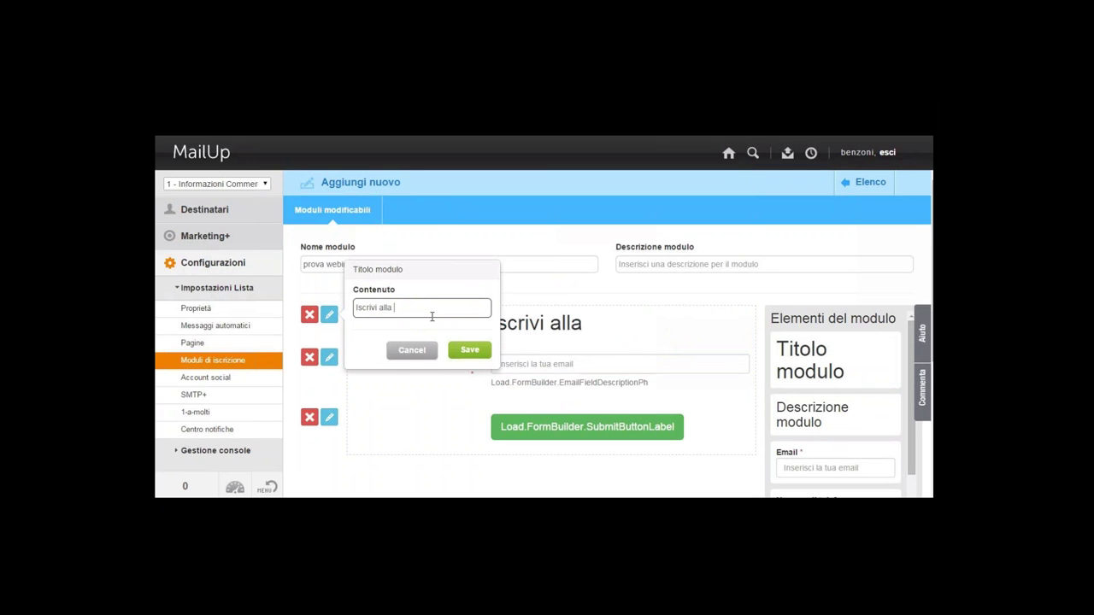
type(" newsletter")
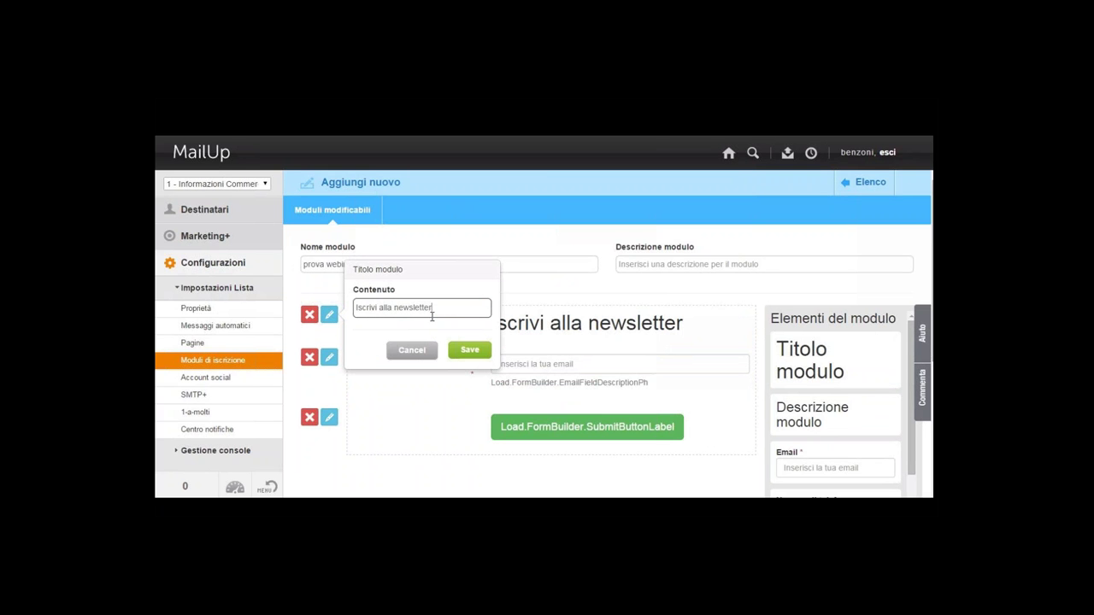
type(" di MailUp")
left_click(470, 350)
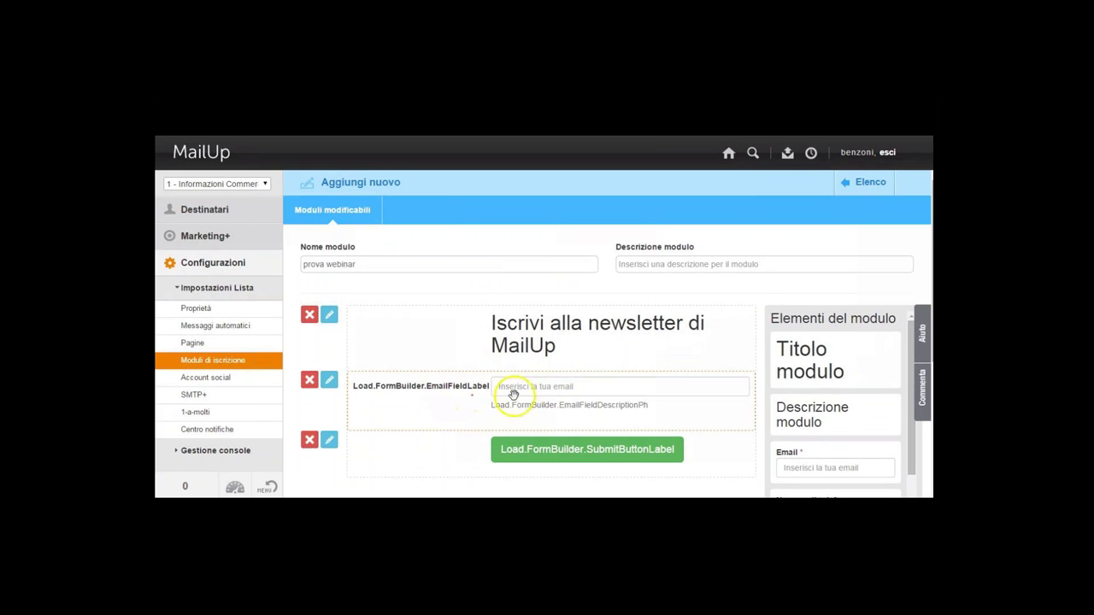
Add a form description below the title reading "Iscriviti alla newsletter per rimanere aggiornato su tutte le tematiche dell'email marketing"
left_click_drag(841, 410, 596, 389)
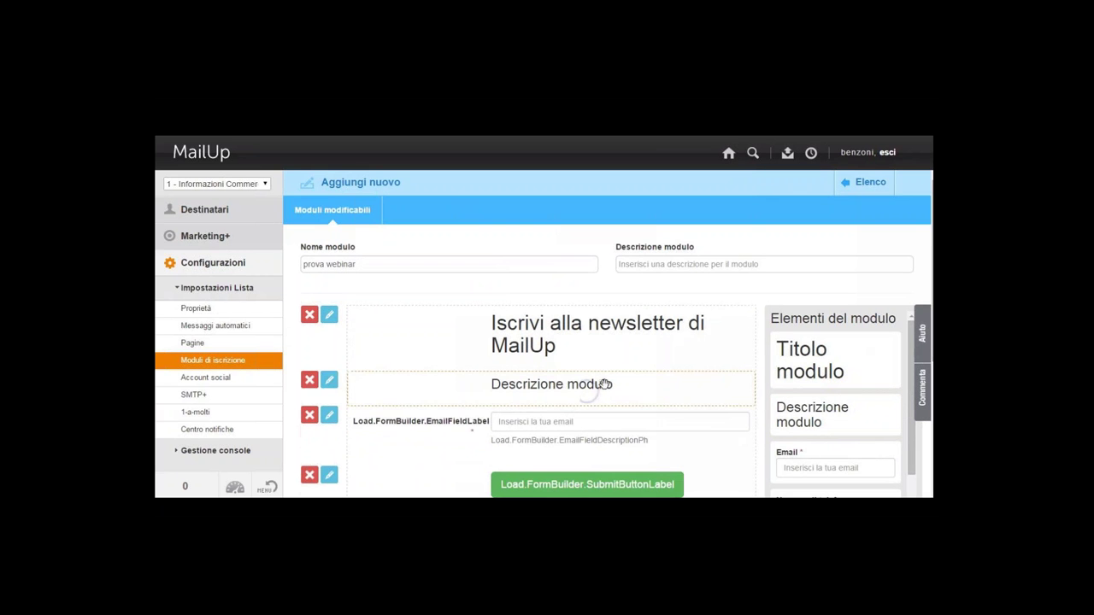
left_click(333, 387)
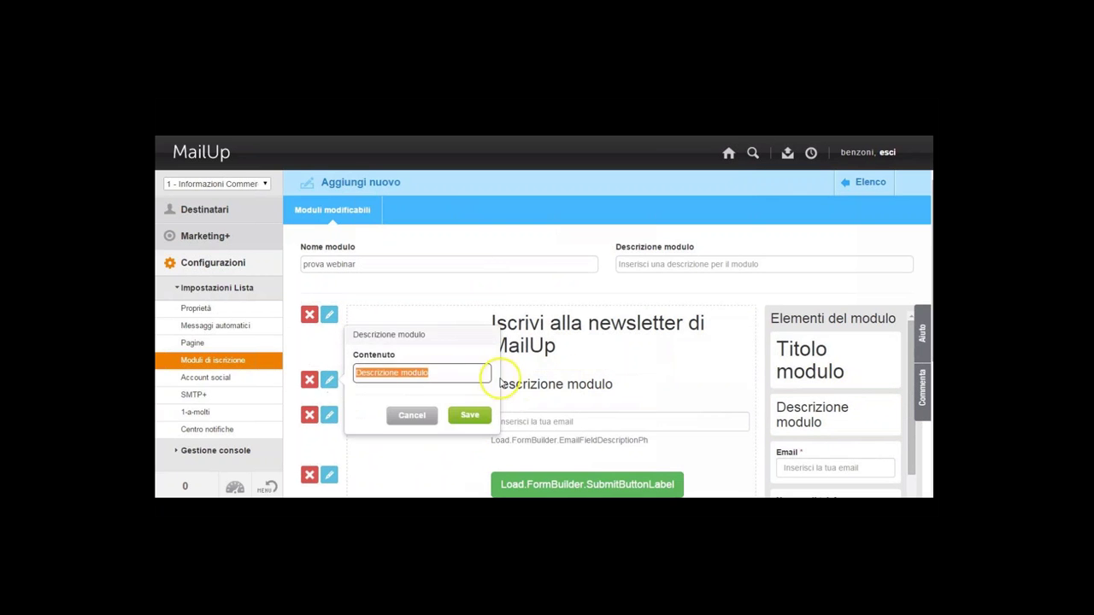
type("isc")
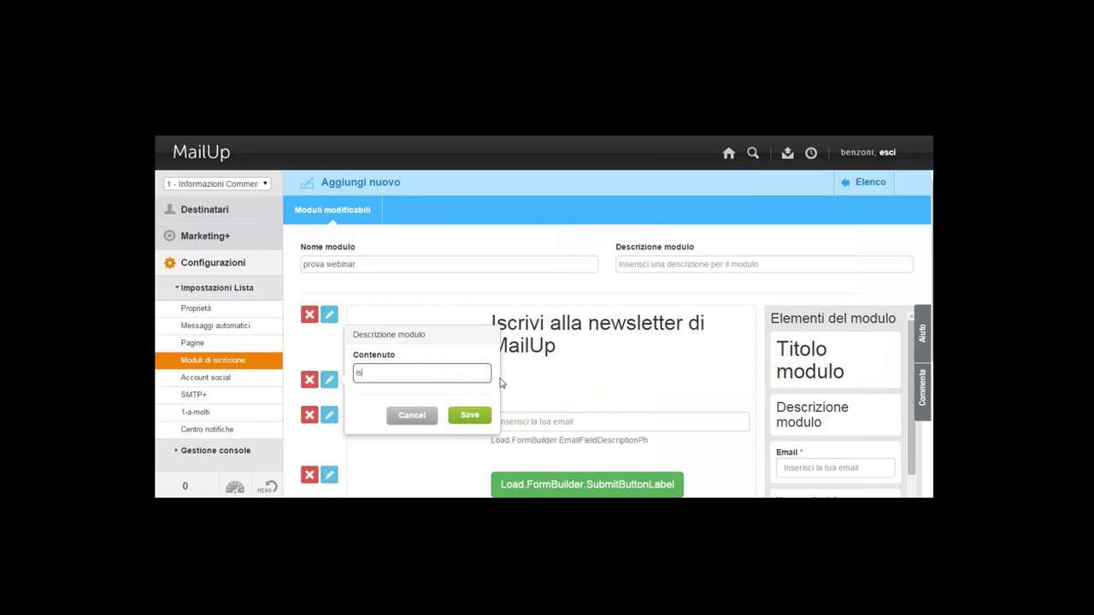
key("BackSpace")
key("BackSpace")
key("BackSpace")
type("la")
type("Iscrivit")
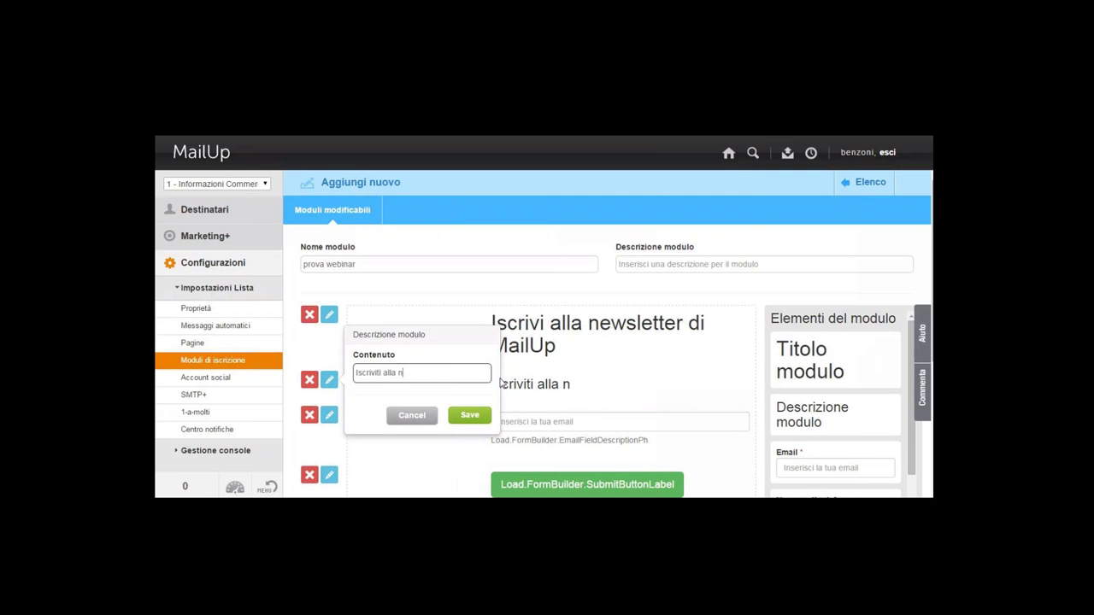
type("wslett")
key("BackSpace")
key("BackSpace")
key("BackSpace")
key("BackSpace")
type("letter per ")
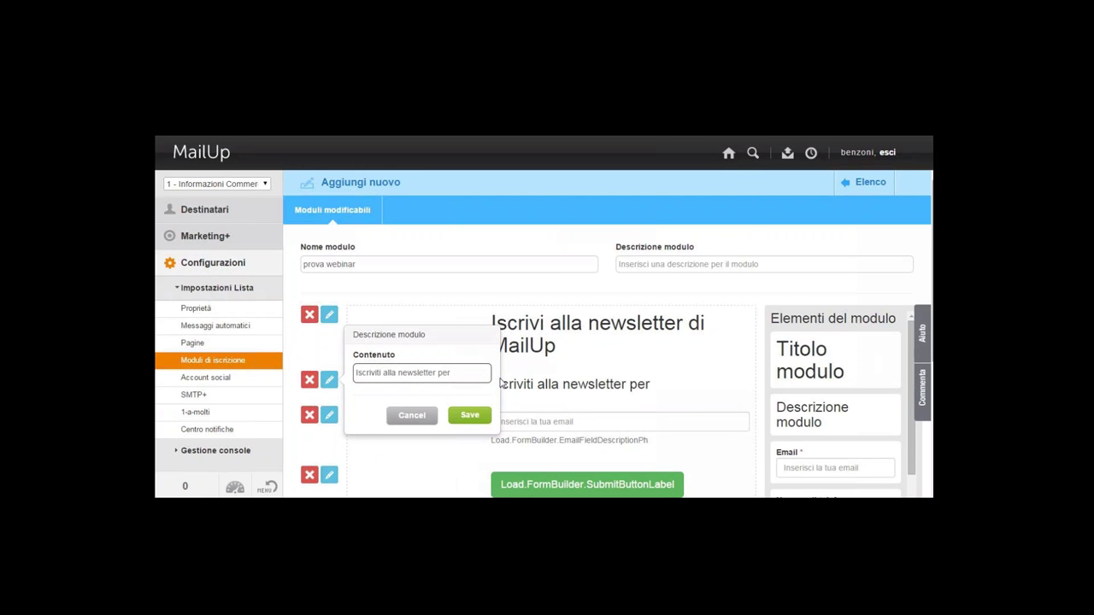
type("rimanere aggionrato")
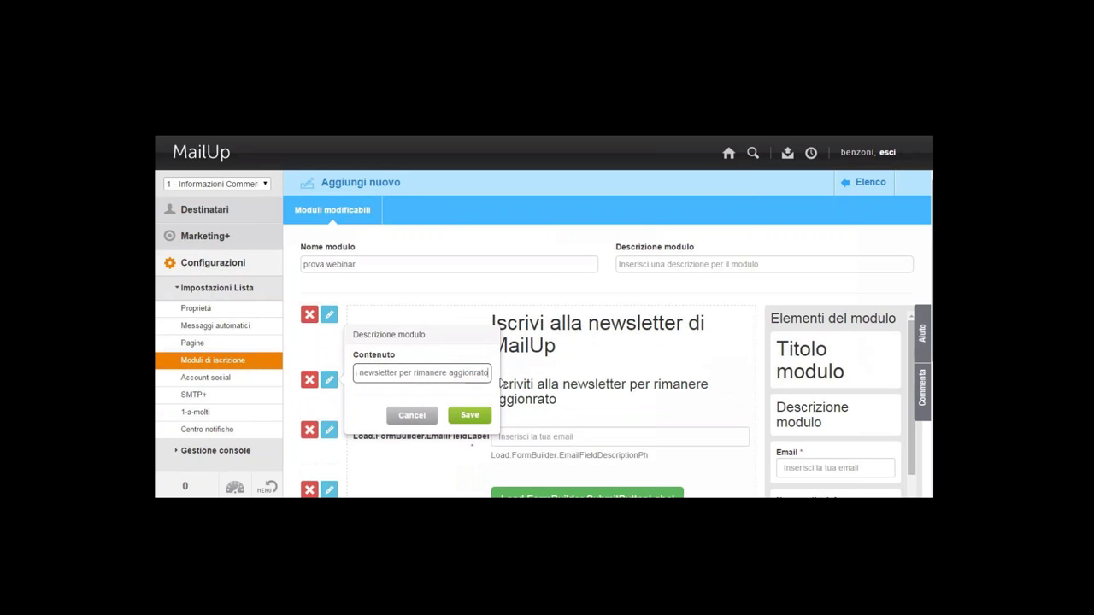
key("BackSpace")
key("BackSpace")
key("BackSpace")
key("BackSpace")
key("BackSpace")
type("rnato su tutte le tematiche dell")
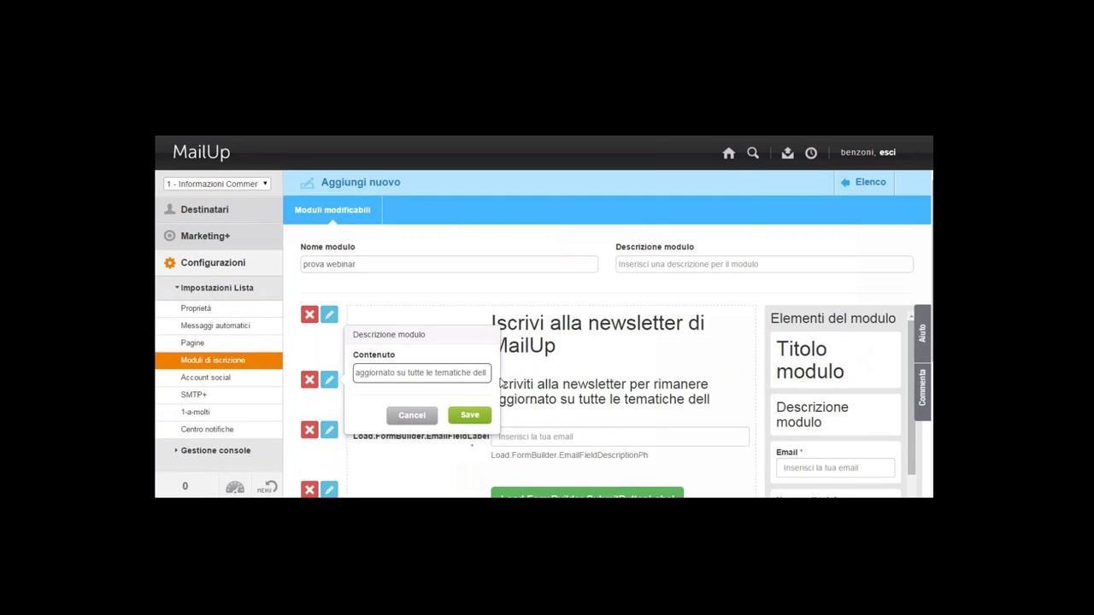
type("'email")
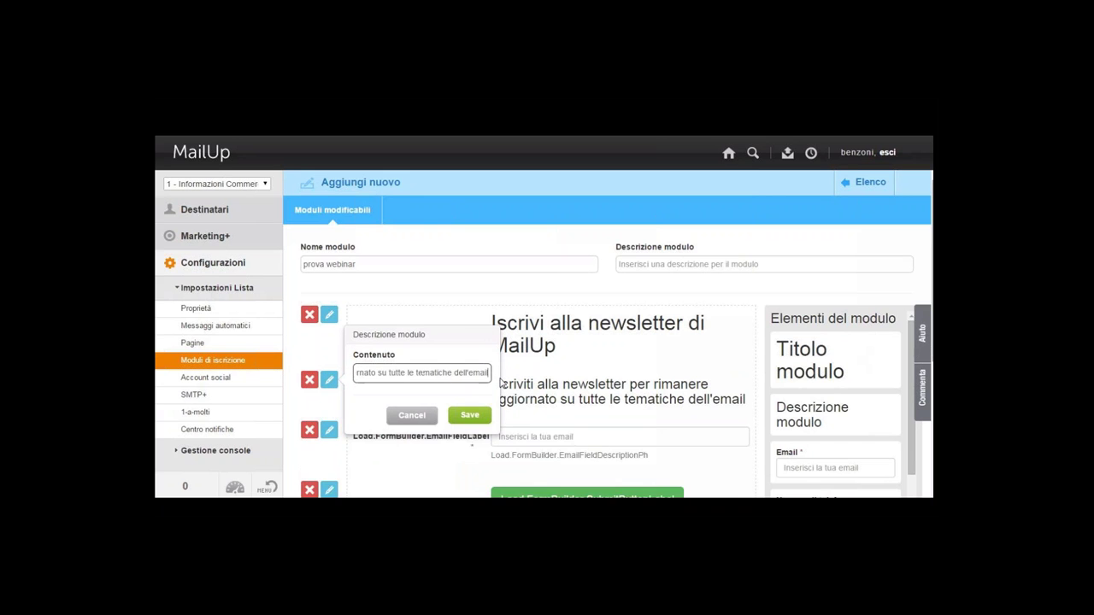
type(" marketinmg")
key("BackSpace")
key("BackSpace")
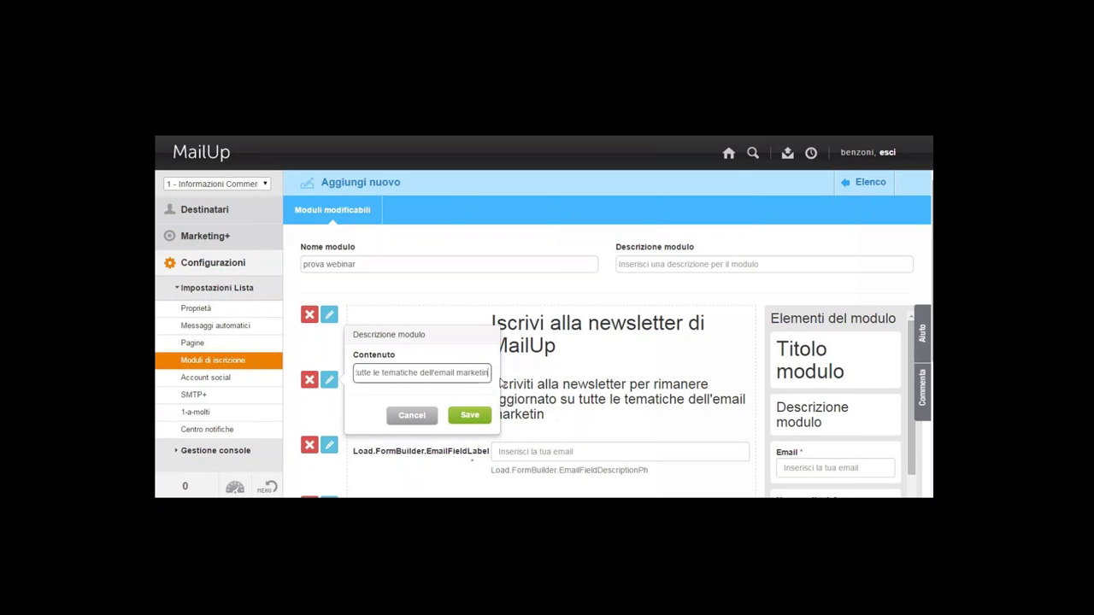
type("g")
left_click(441, 379)
left_click(469, 414)
Set the email field's label to "Email" and its description to "Inserisci qui la tua email", and save the field
scroll(624, 347, "down", 1)
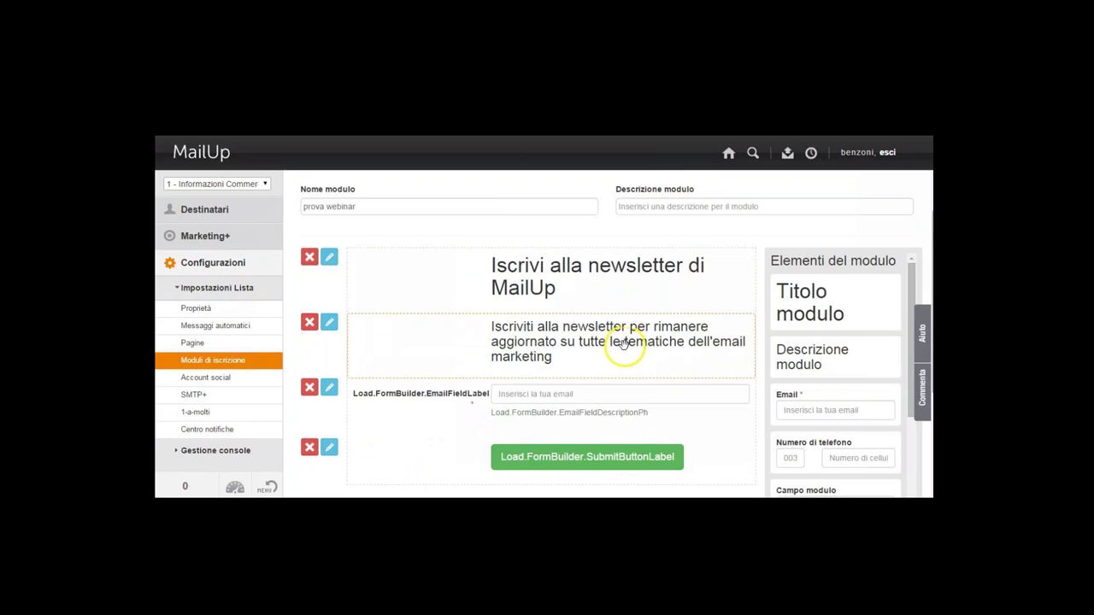
scroll(621, 345, "down", 1)
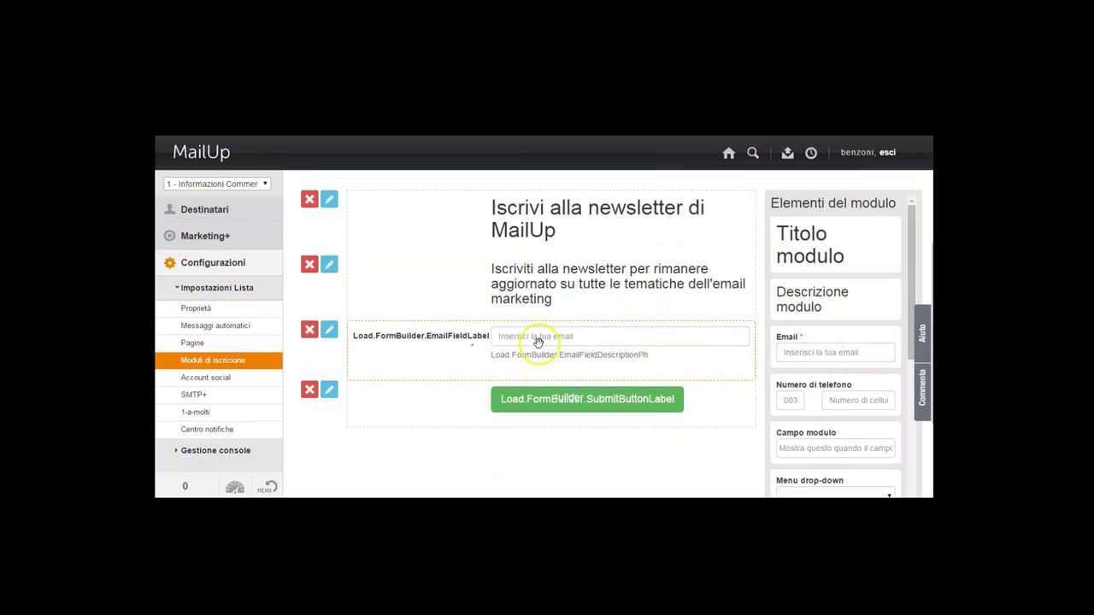
left_click(329, 331)
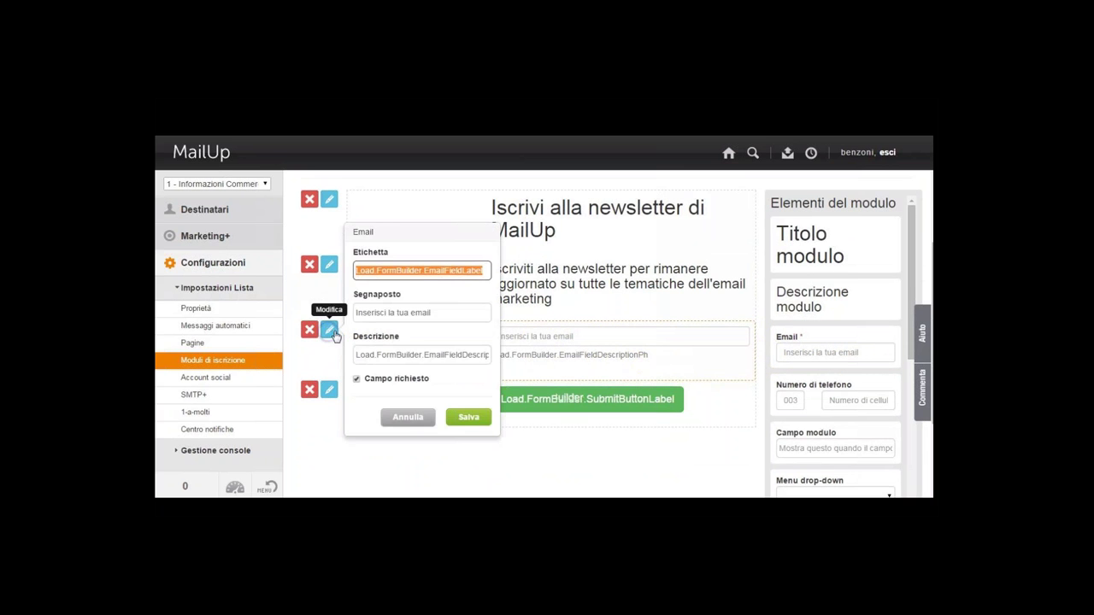
type("Email")
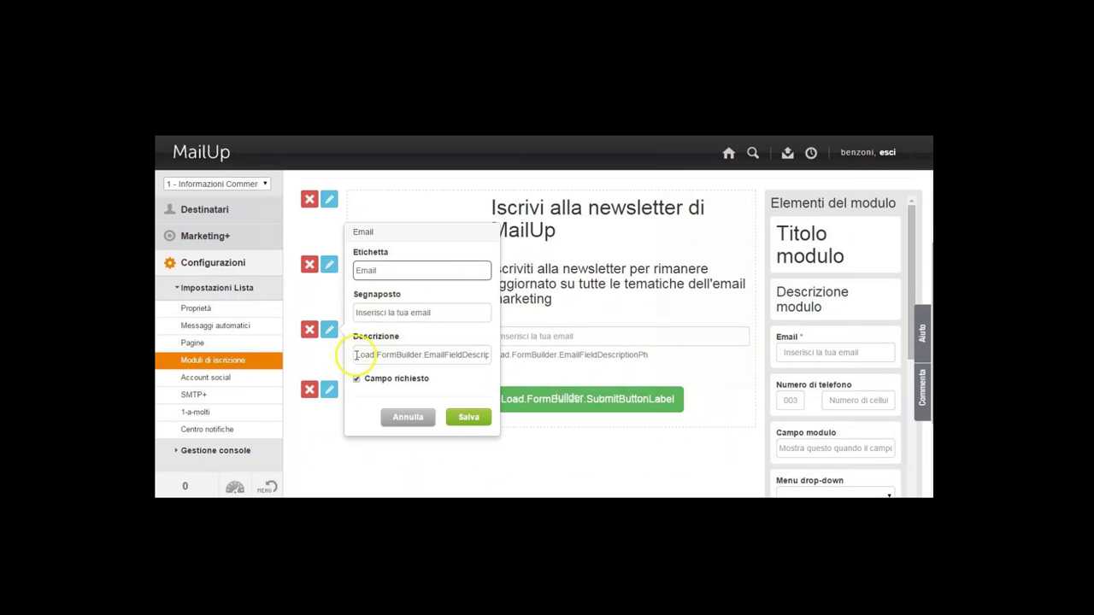
left_click_drag(356, 354, 505, 354)
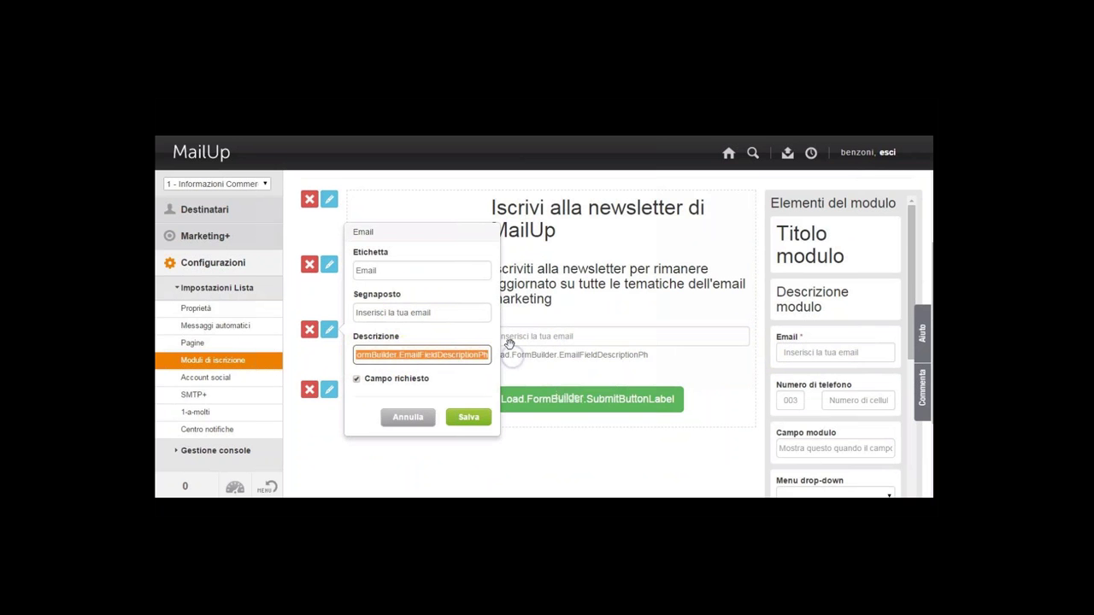
type("Inserisci qui la")
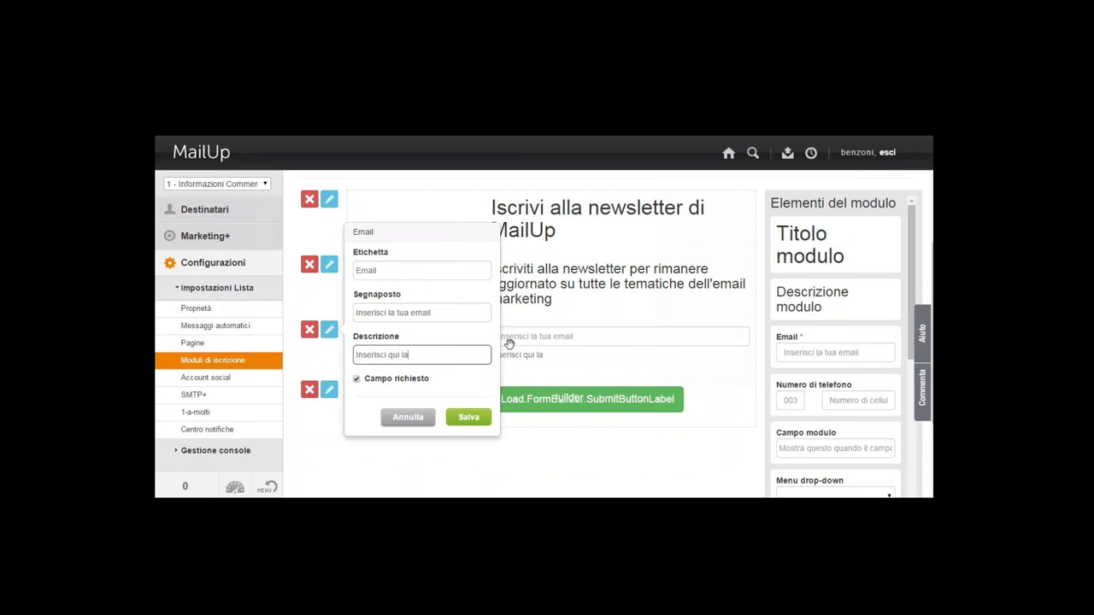
type("l")
left_click(470, 419)
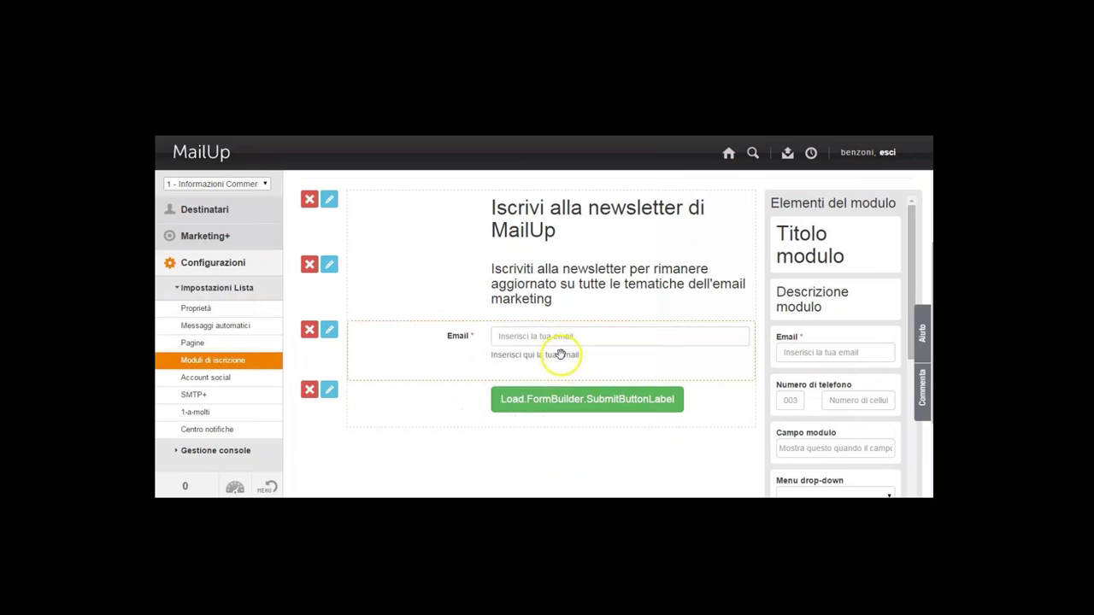
Add a form field (Campo modulo) below the email field and store its value in the recipient field "nome"
scroll(557, 353, "down", 1)
scroll(557, 354, "up", 1)
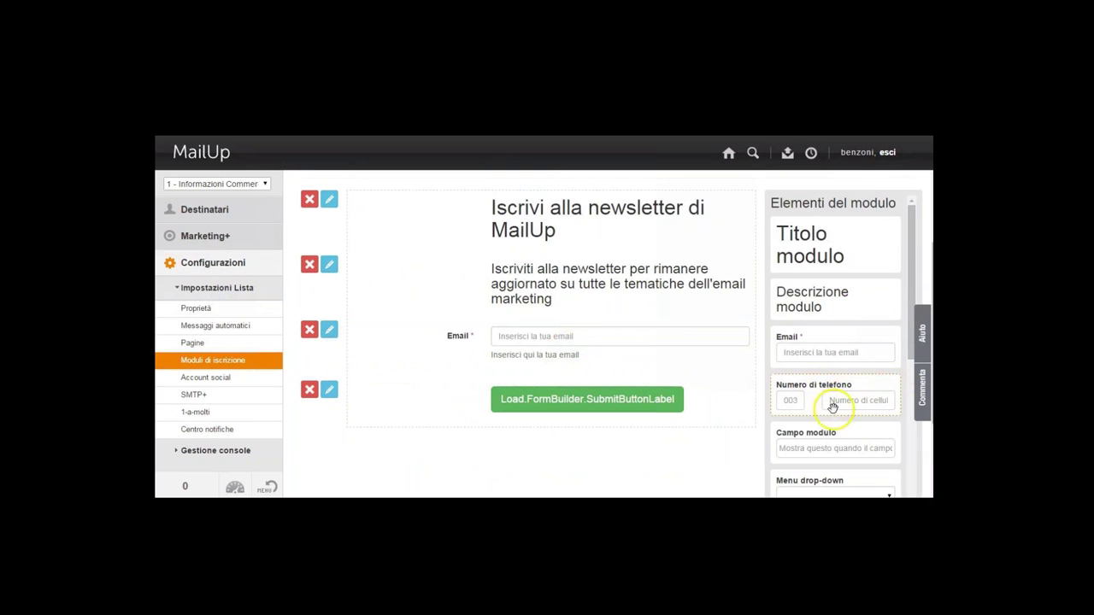
scroll(844, 397, "down", 1)
left_click_drag(835, 385, 565, 401)
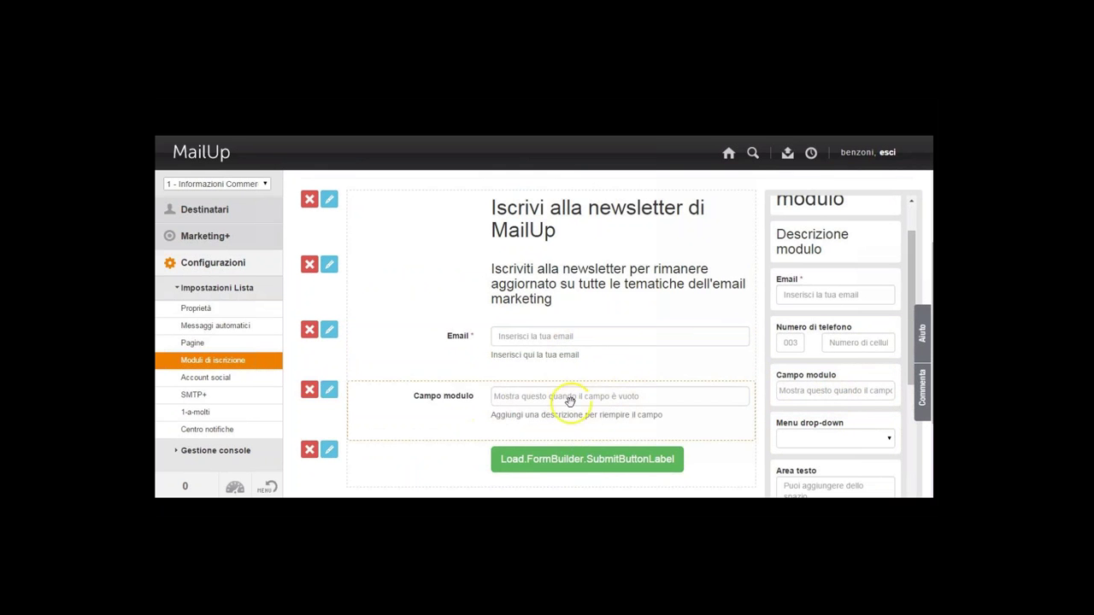
left_click(328, 389)
left_click_drag(357, 340, 420, 342)
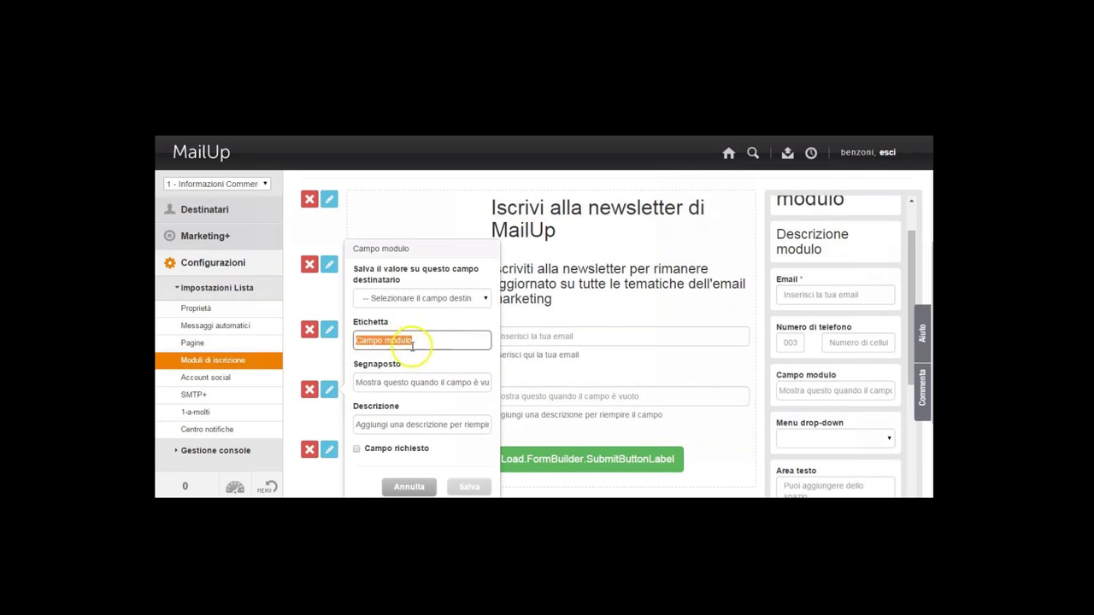
left_click(426, 296)
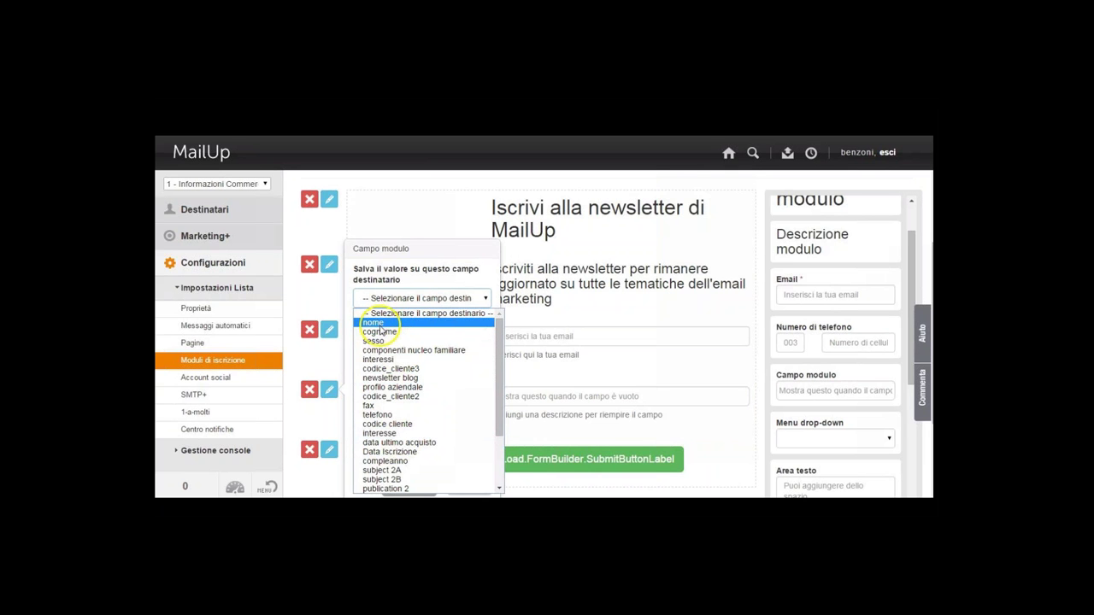
left_click(374, 323)
Set the new form field's label to "Nome" and its placeholder to "nome"
left_click_drag(413, 340, 366, 336)
type("No")
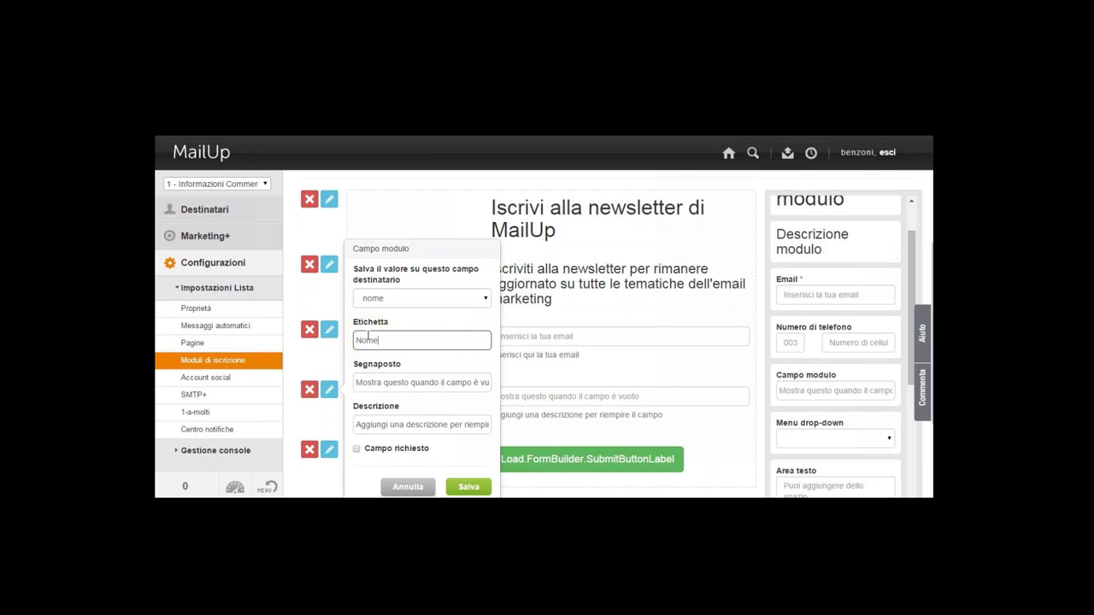
type("me")
left_click_drag(357, 383, 502, 383)
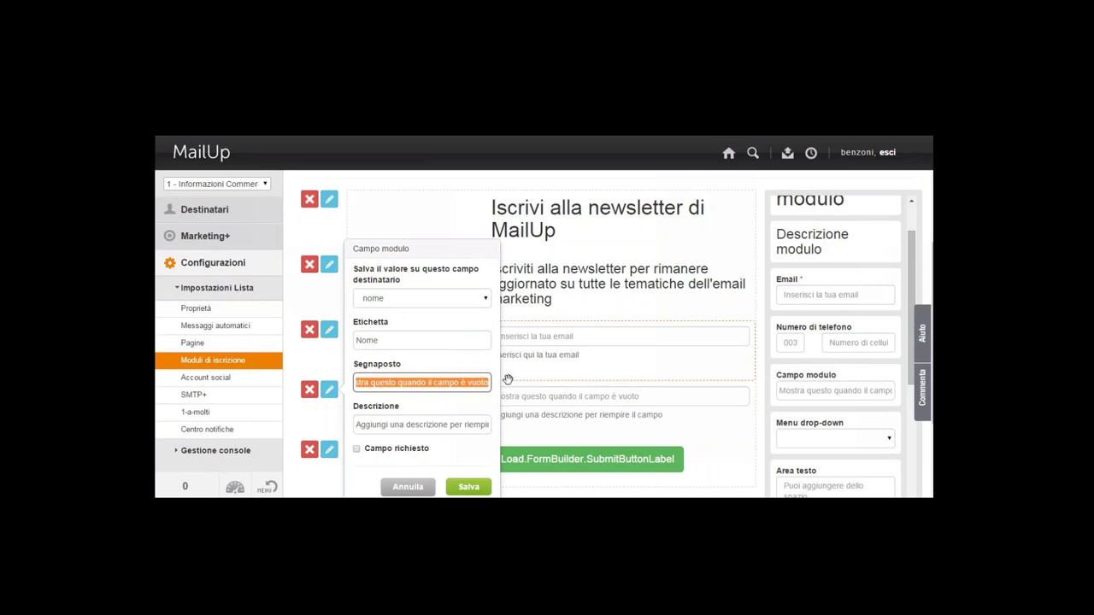
type("nome")
Set the name field's description to "Inserisci qui il tuo nome", make the field required and save it
left_click_drag(364, 425, 519, 425)
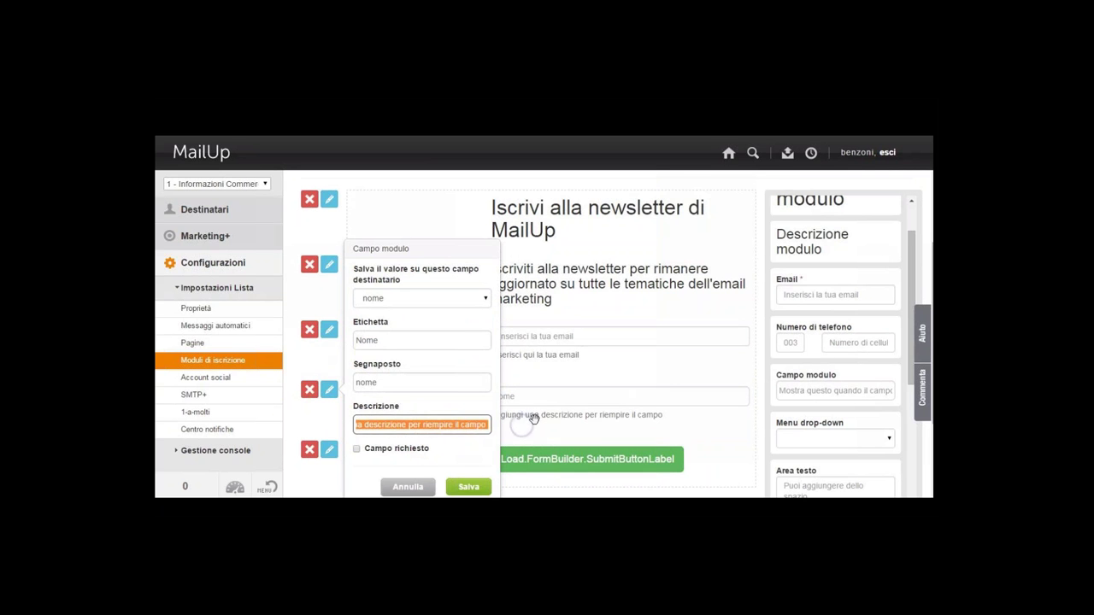
type("Inserisci q")
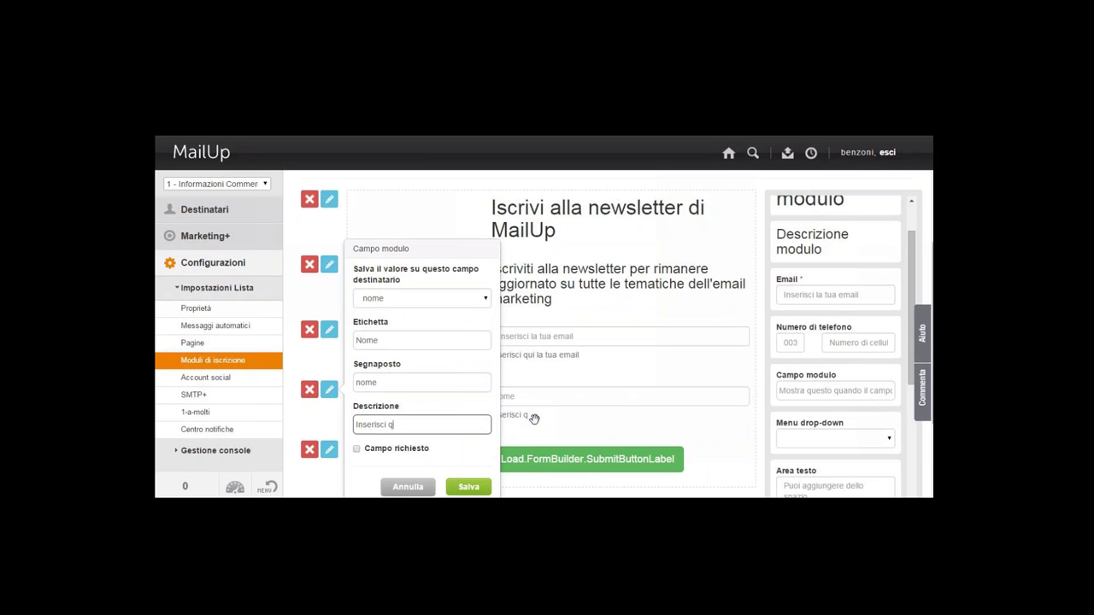
type("ui il tuo nome")
left_click(393, 453)
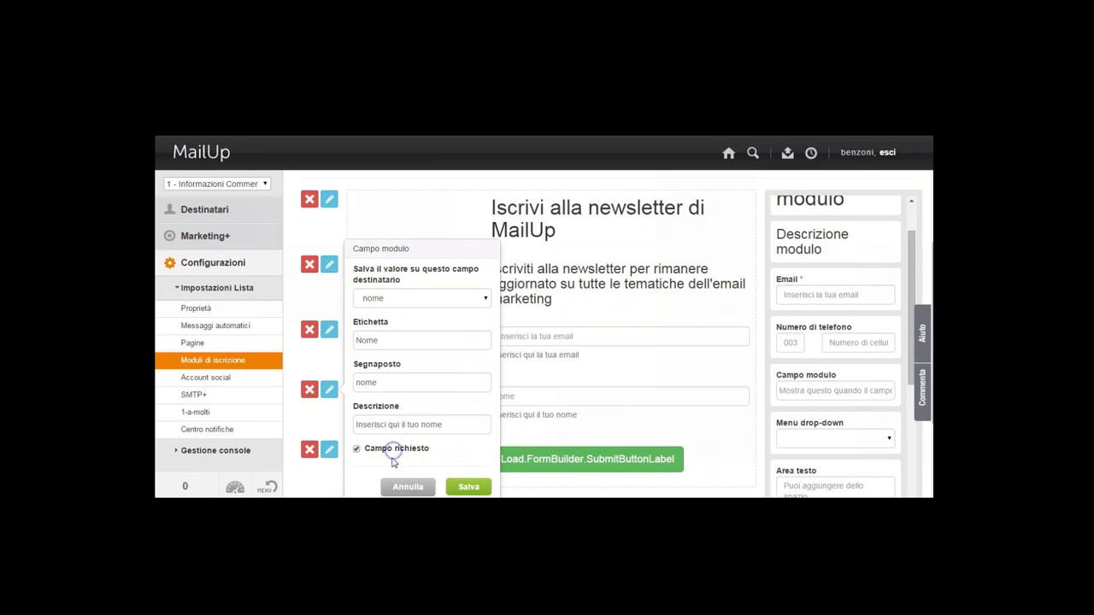
left_click(468, 486)
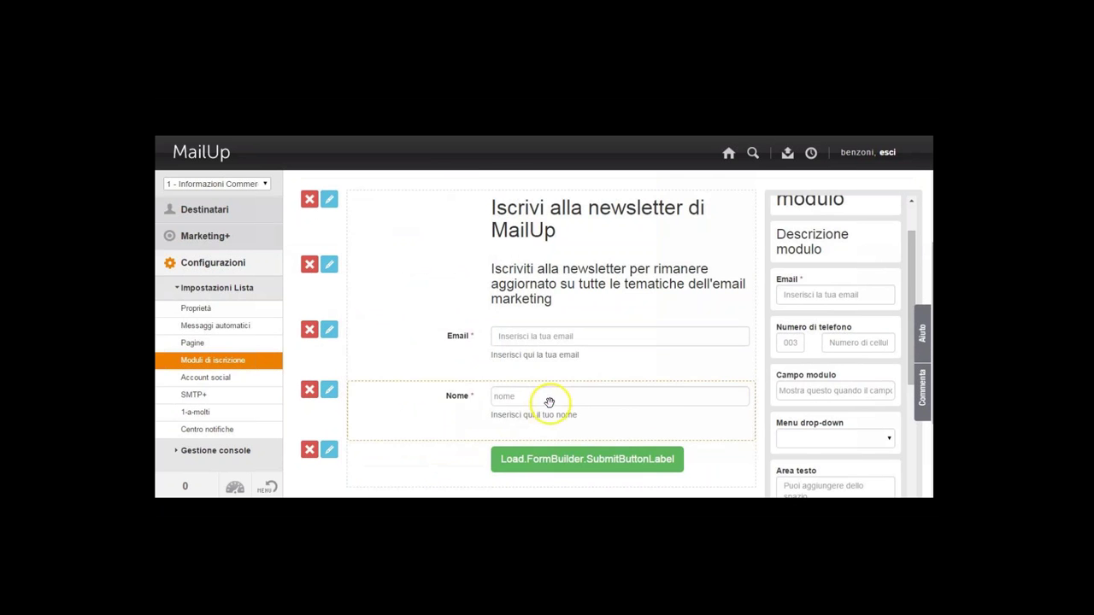
Add a drop-down menu below the name field, labelled "Televisori posseduti" and described as "indica quante tv hai in casa"
scroll(550, 403, "down", 1)
left_click_drag(812, 377, 567, 402)
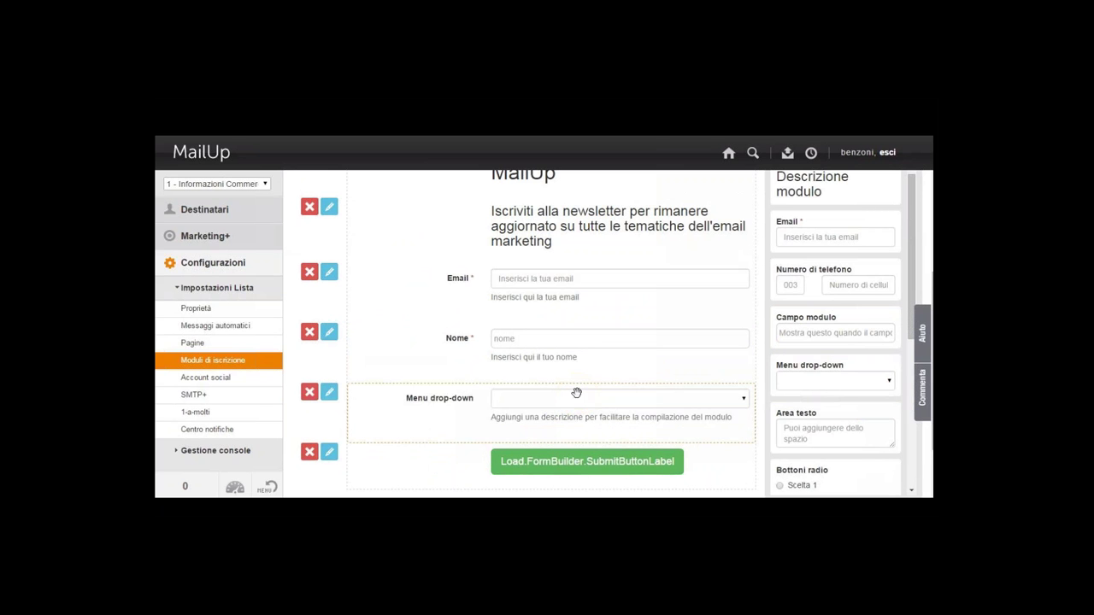
left_click(577, 391)
left_click(330, 395)
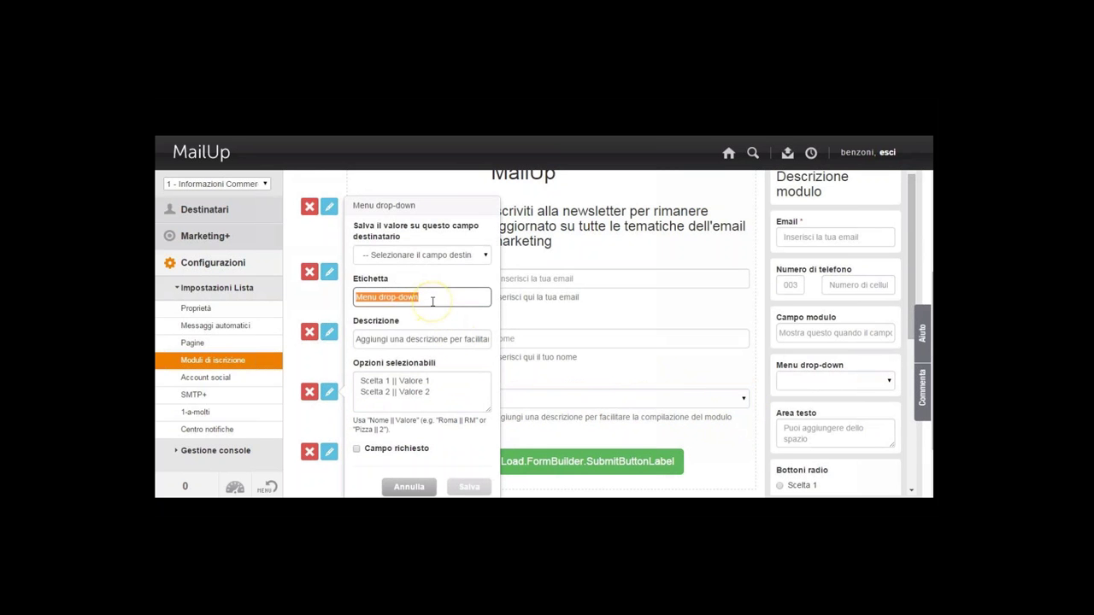
type("T")
type("elevisori posseduti")
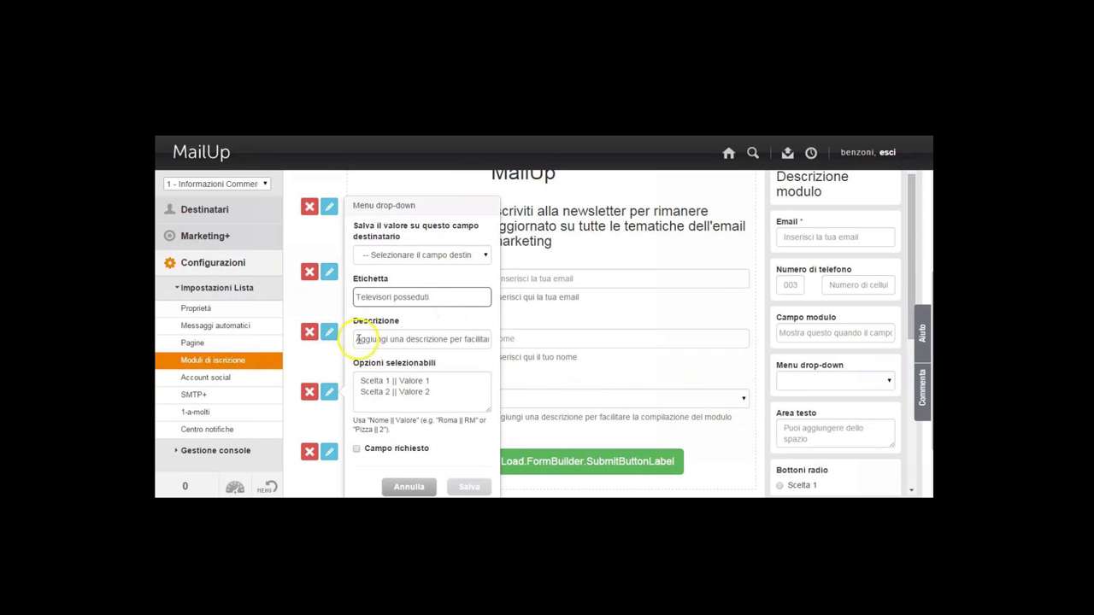
left_click_drag(356, 339, 477, 342)
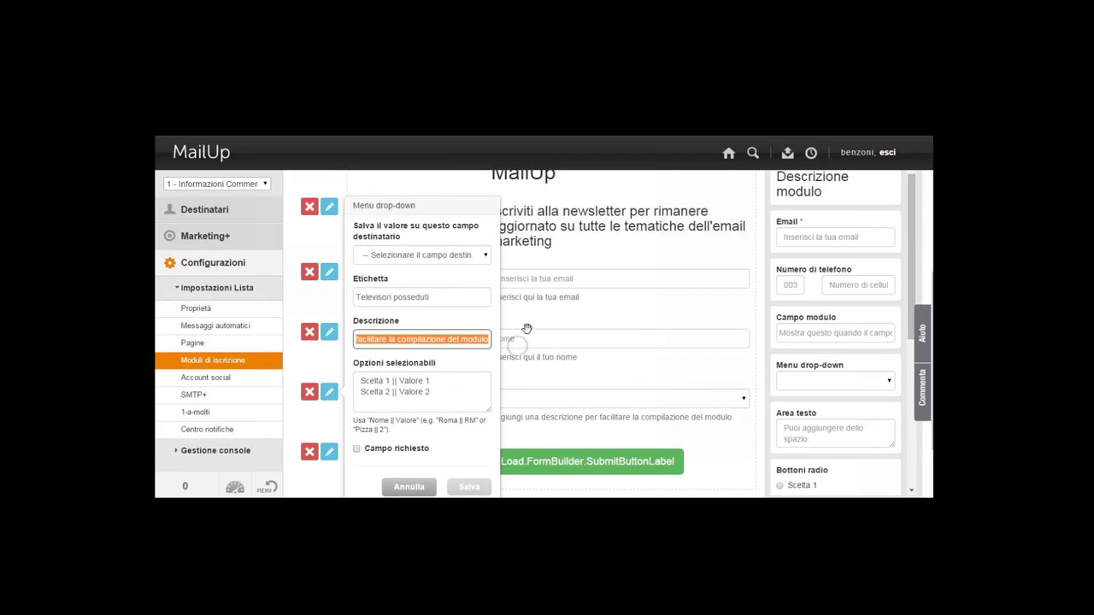
type("indica quante tv hai in casa")
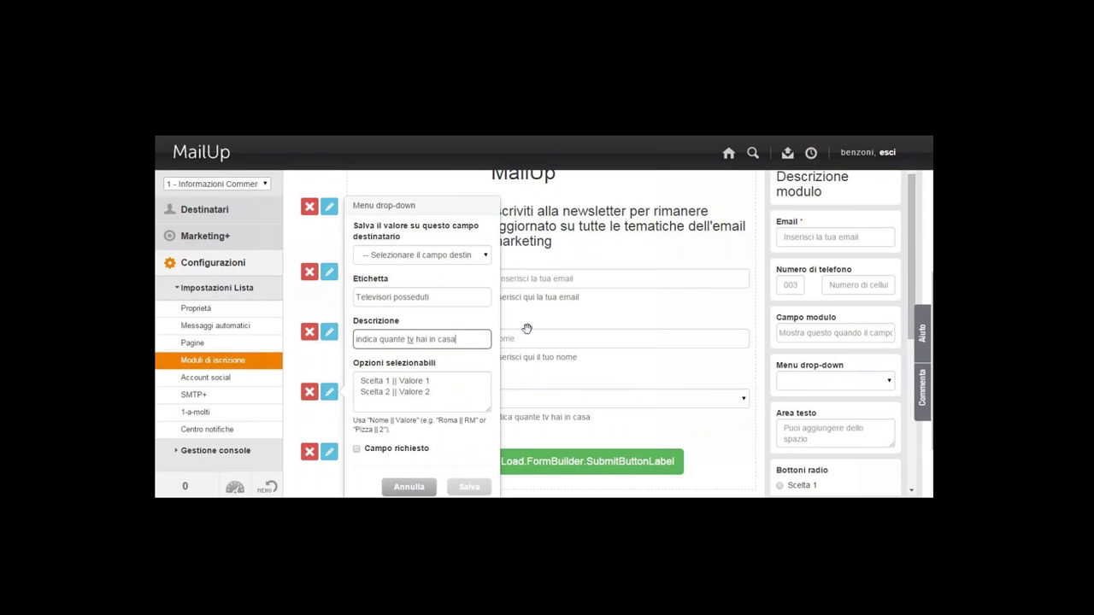
Rename the drop-down's two selectable options to 1 and 2, and add a third option, 3
left_click(361, 382)
left_click_drag(361, 382, 385, 382)
left_click(442, 382)
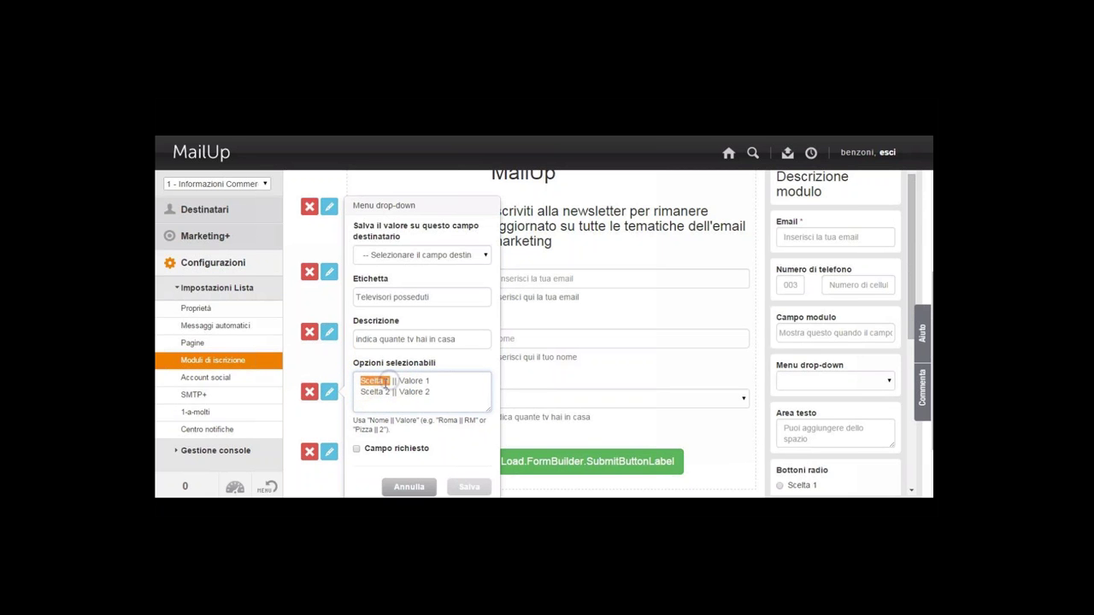
left_click(360, 391)
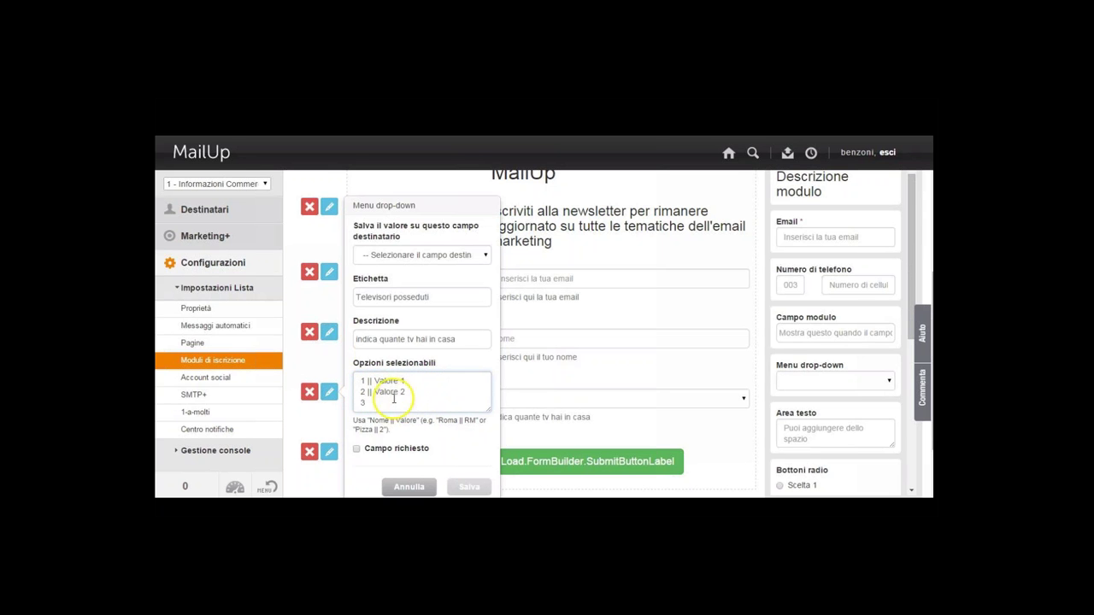
left_click_drag(374, 381, 414, 381)
Store the drop-down's value in the recipient field "data ultimo acquisto"
left_click(439, 256)
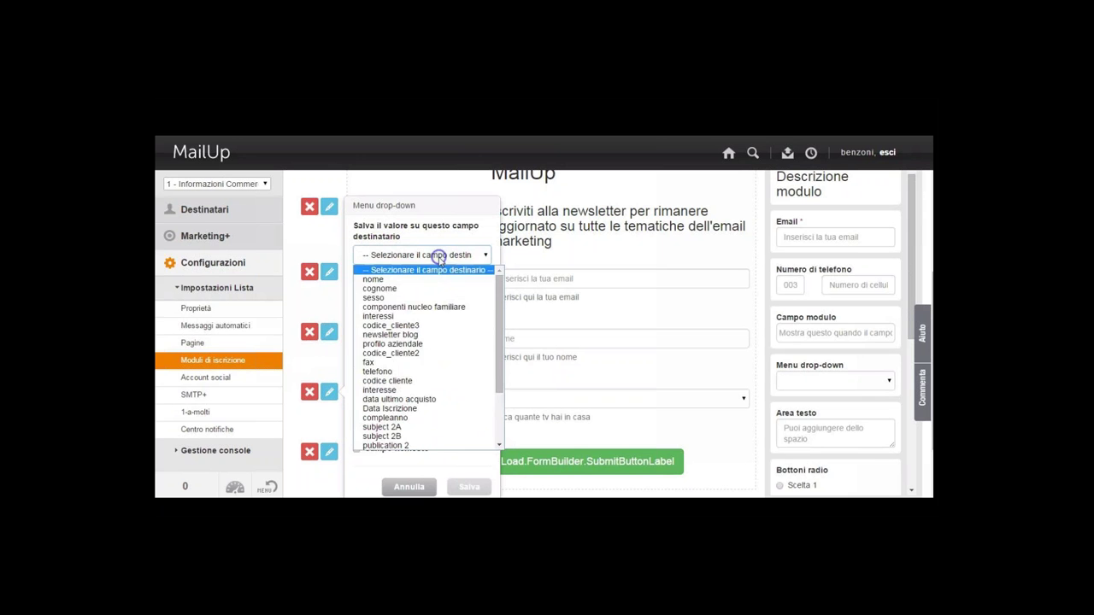
left_click(397, 400)
left_click(372, 385)
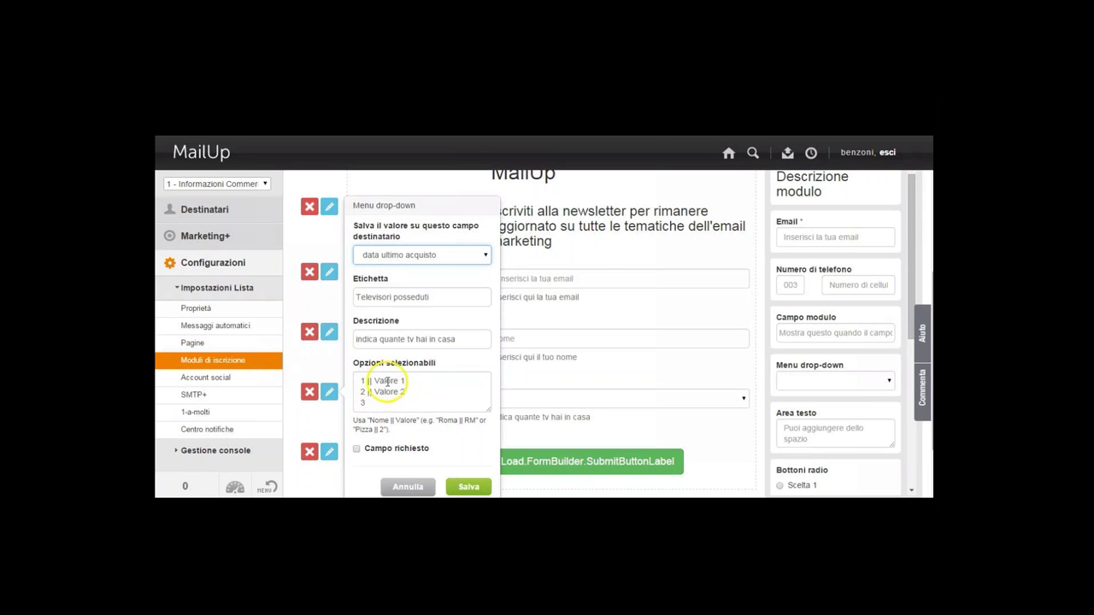
Remove the "Valore" parts from drop-down options 1 and 2, and save the drop-down field
left_click(375, 381)
left_click_drag(374, 381, 405, 382)
key("BackSpace")
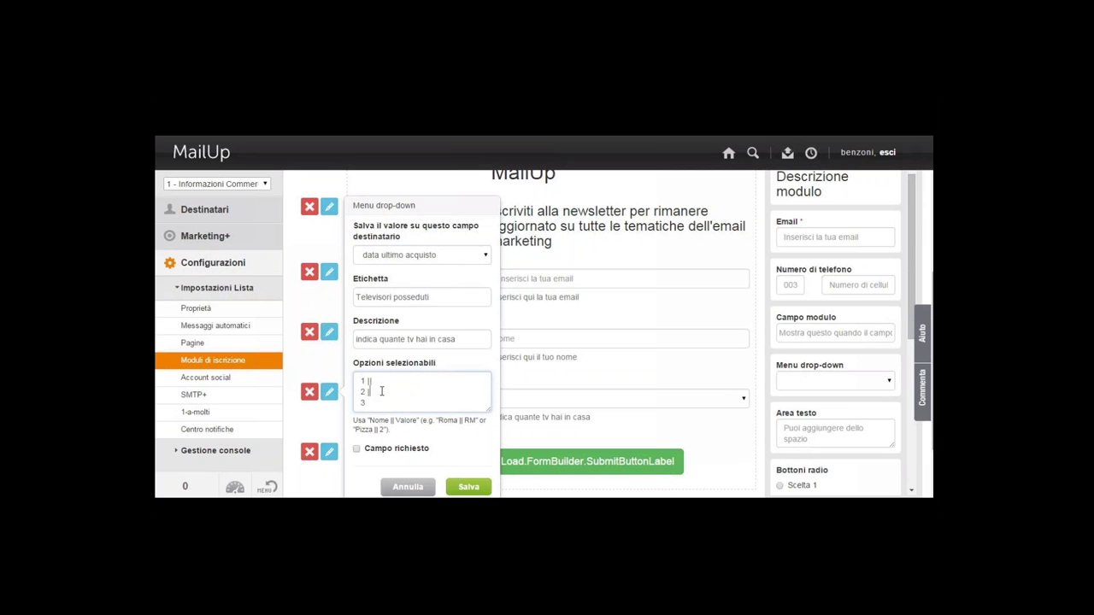
left_click(382, 385)
key("BackSpace")
key("BackSpace")
key("BackSpace")
left_click(466, 486)
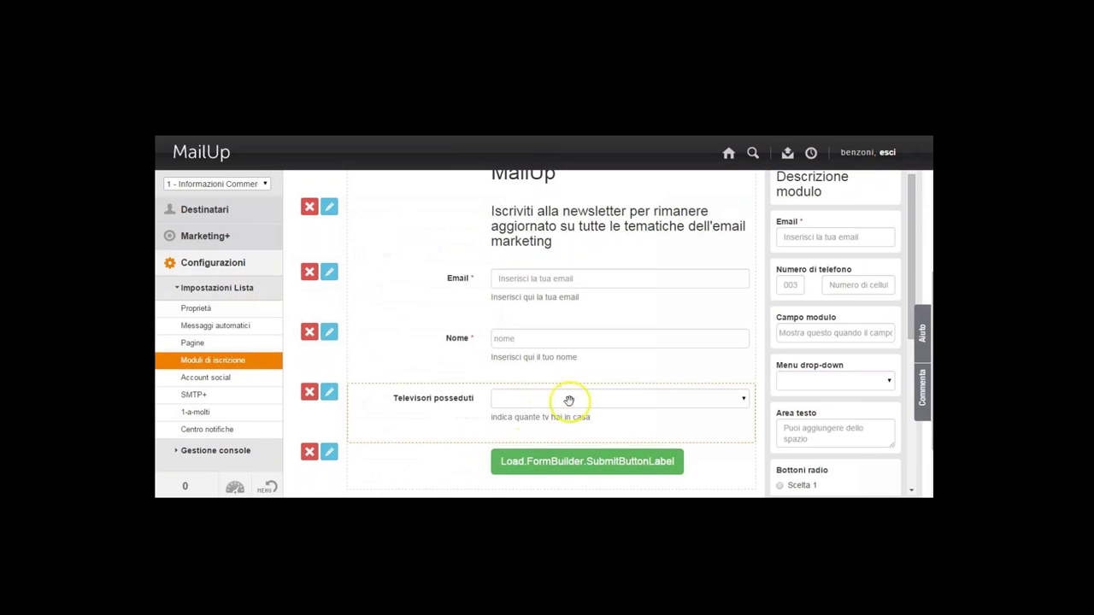
Add a radio button group below the televisions drop-down and store its value in the recipient field "sesso"
scroll(813, 337, "down", 1)
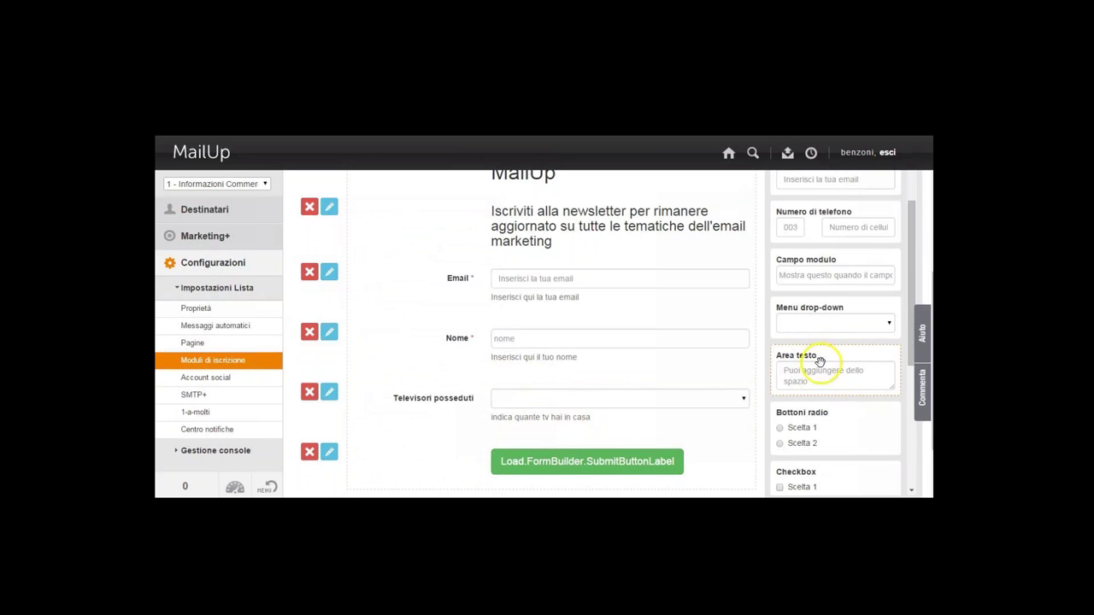
left_click_drag(847, 419, 569, 459)
scroll(654, 421, "down", 1)
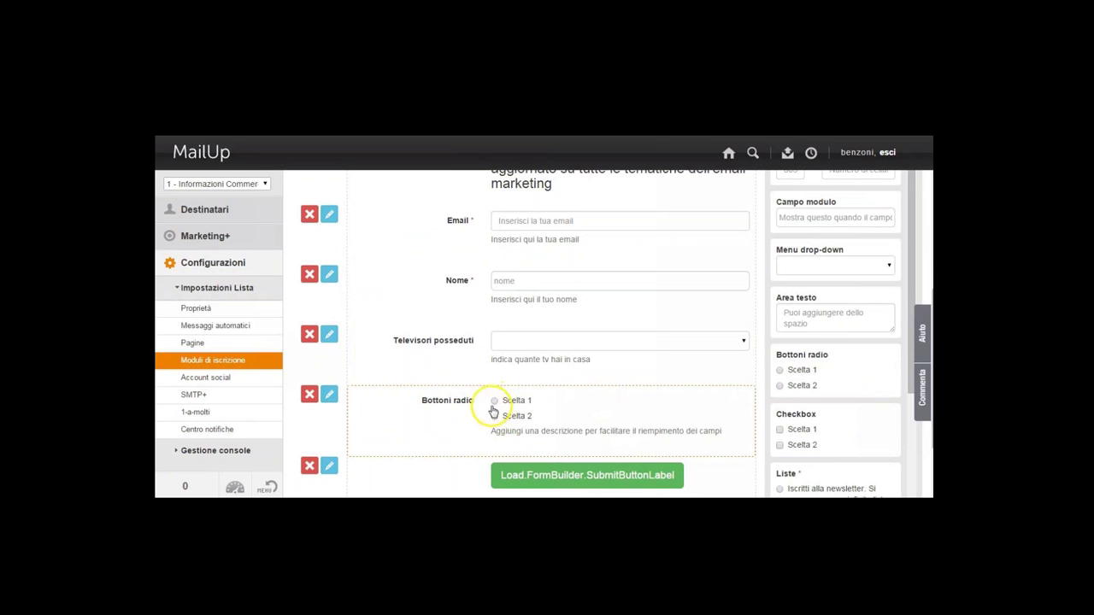
left_click(329, 394)
left_click(436, 255)
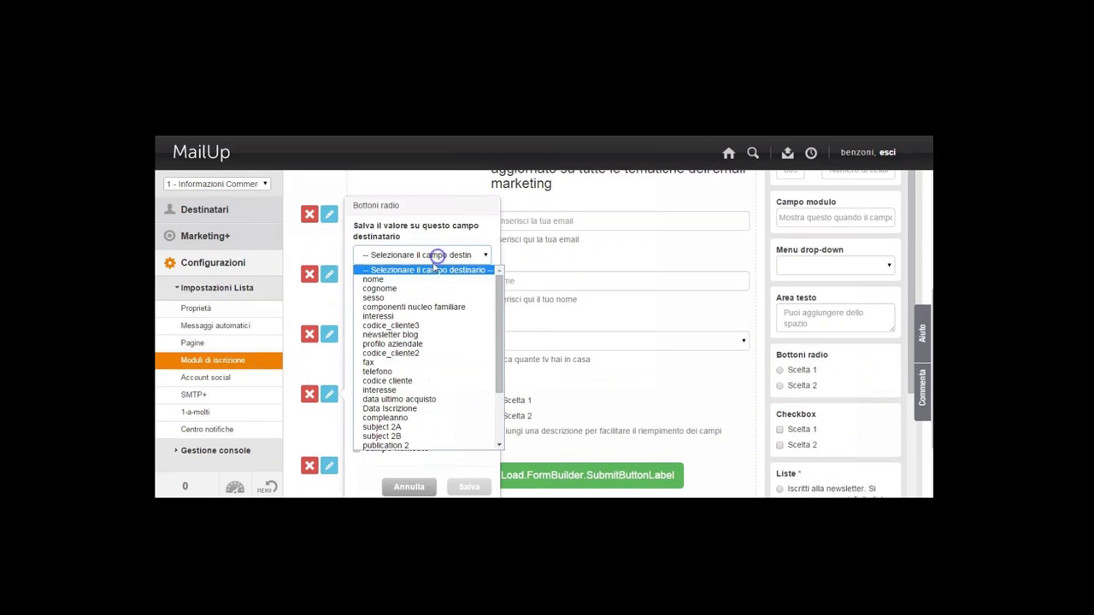
left_click(392, 296)
Set the radio button group's label to "Sesso" and its description to "Maschio o femmina?"
left_click_drag(405, 298, 345, 298)
type("Sesso")
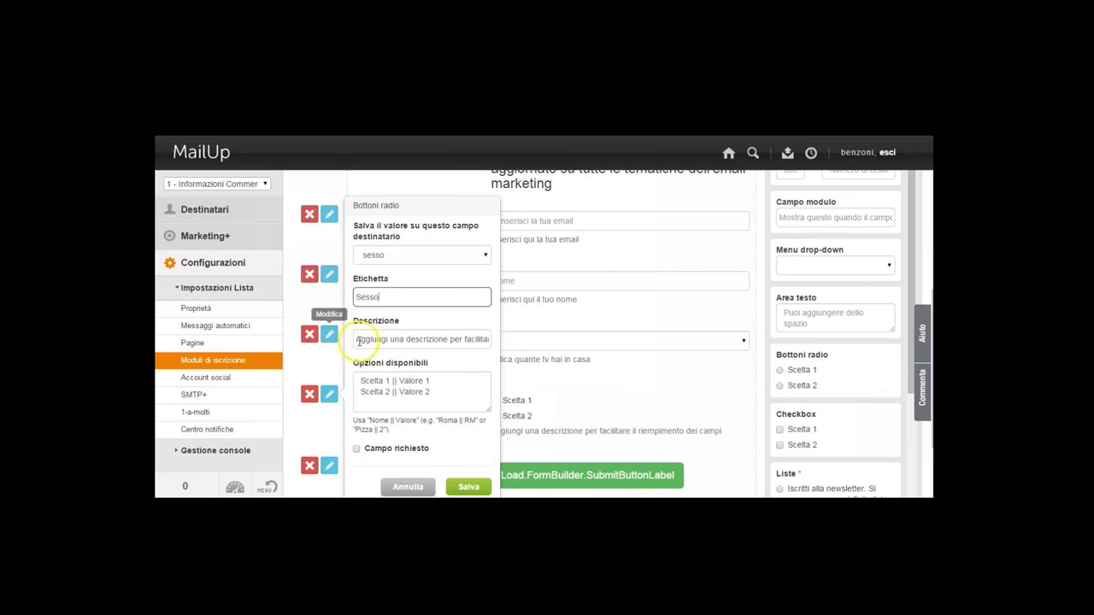
left_click_drag(355, 339, 502, 341)
key("BackSpace")
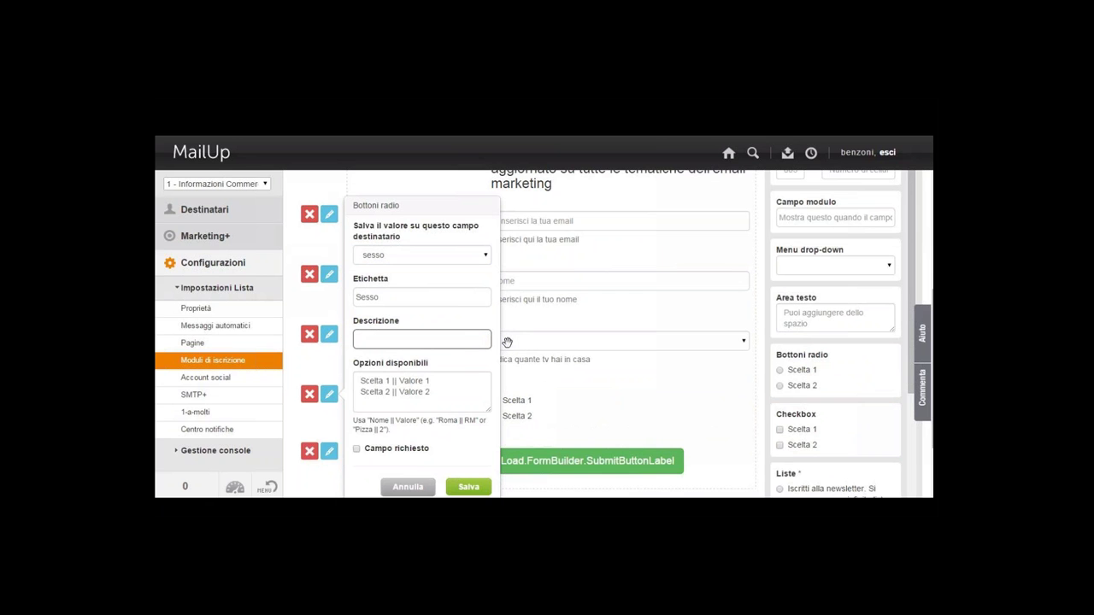
type("M")
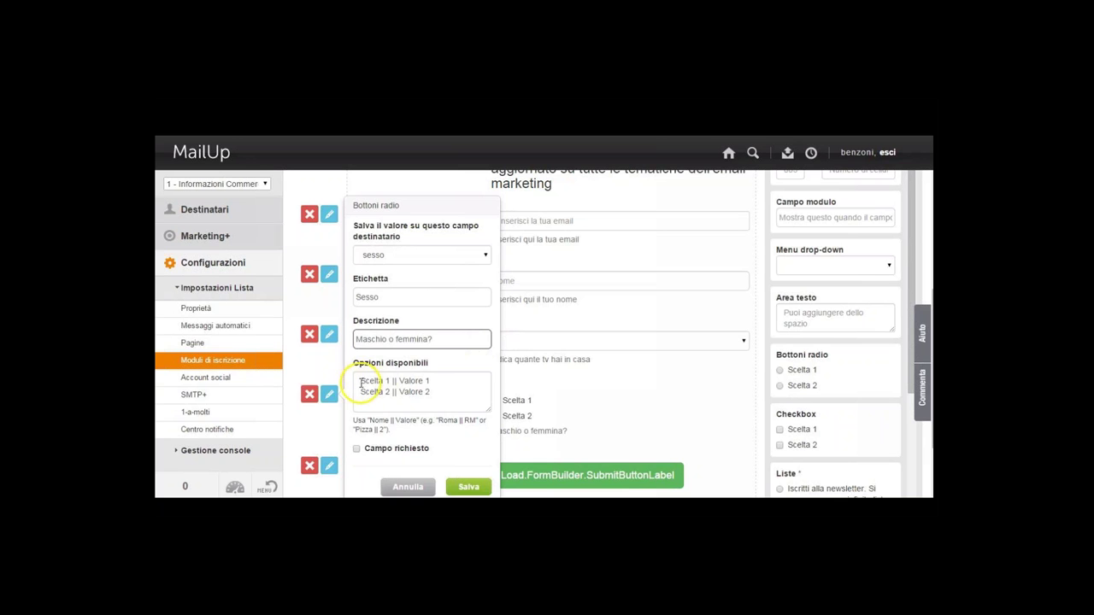
Replace the radio button options with "Maschio || M" and "Femmina || F"
left_click_drag(360, 382, 388, 382)
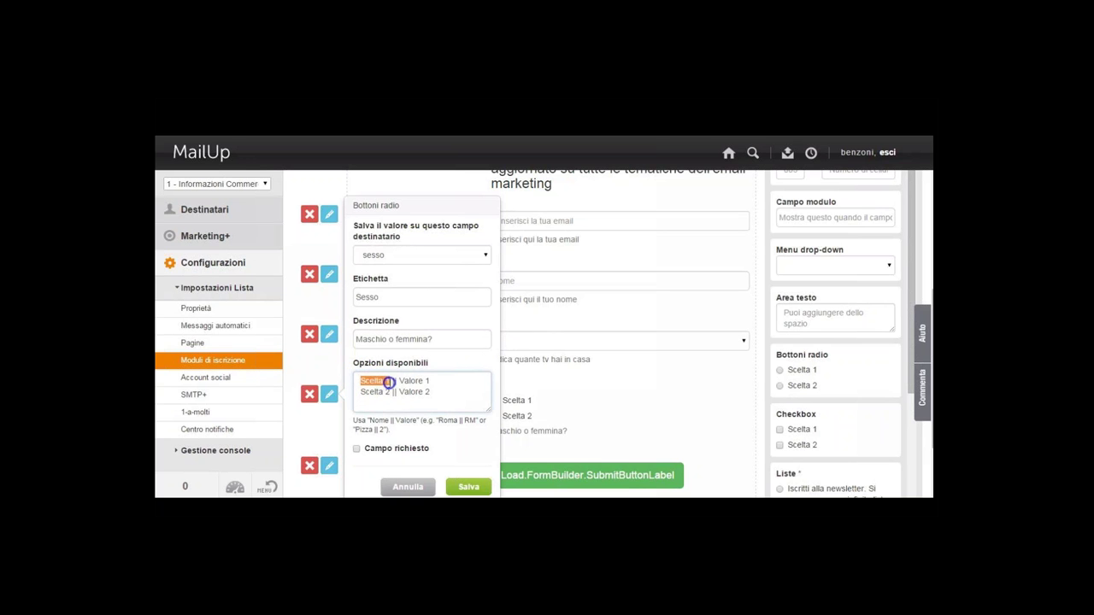
type("Maschio")
left_click_drag(400, 380, 432, 381)
type("M")
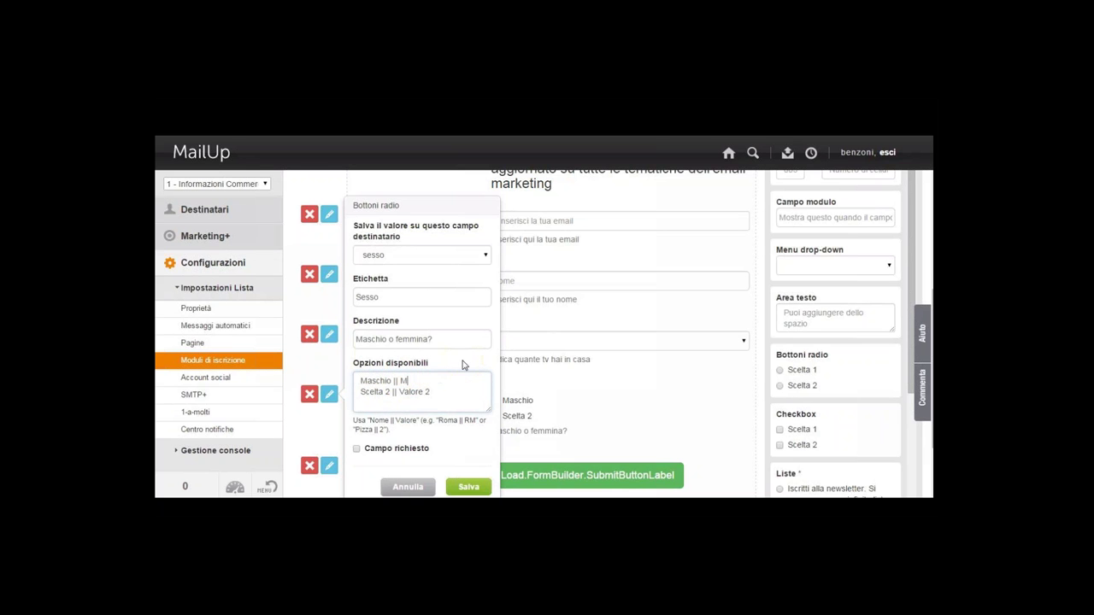
left_click(361, 392)
left_click_drag(361, 392, 388, 391)
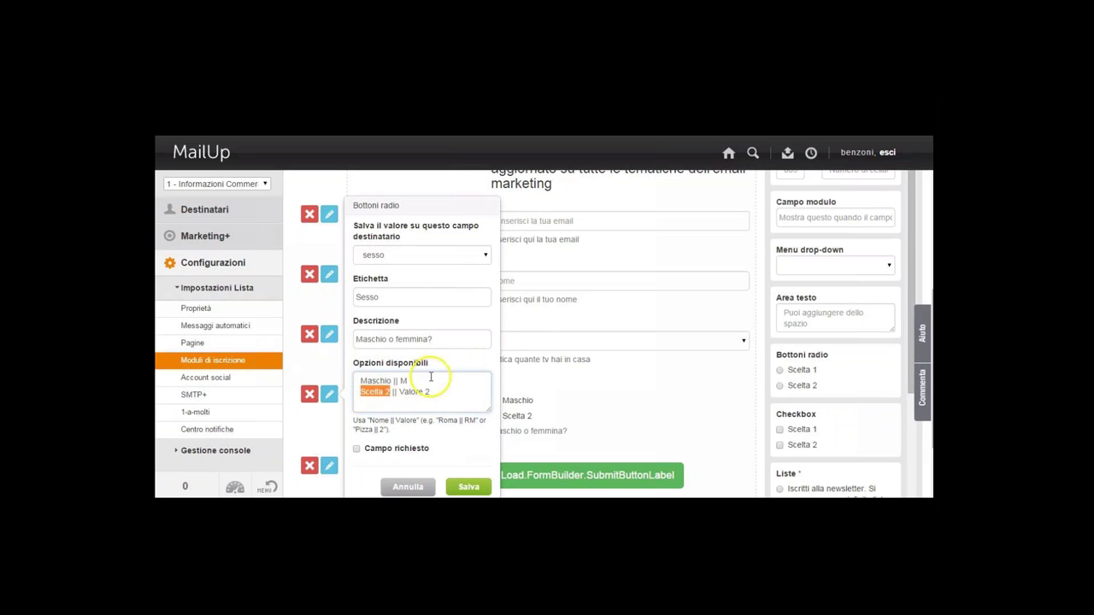
type("Femmin")
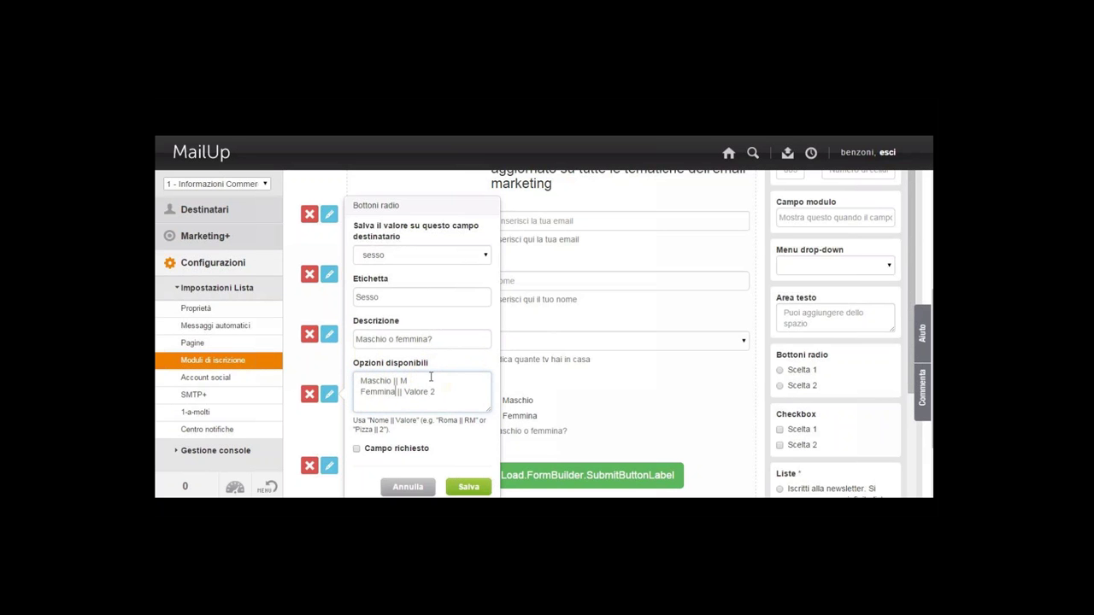
left_click(411, 392)
left_click_drag(410, 392, 435, 391)
type("F")
Make the gender radio button field required and save it
left_click(403, 382)
left_click(378, 449)
left_click(463, 487)
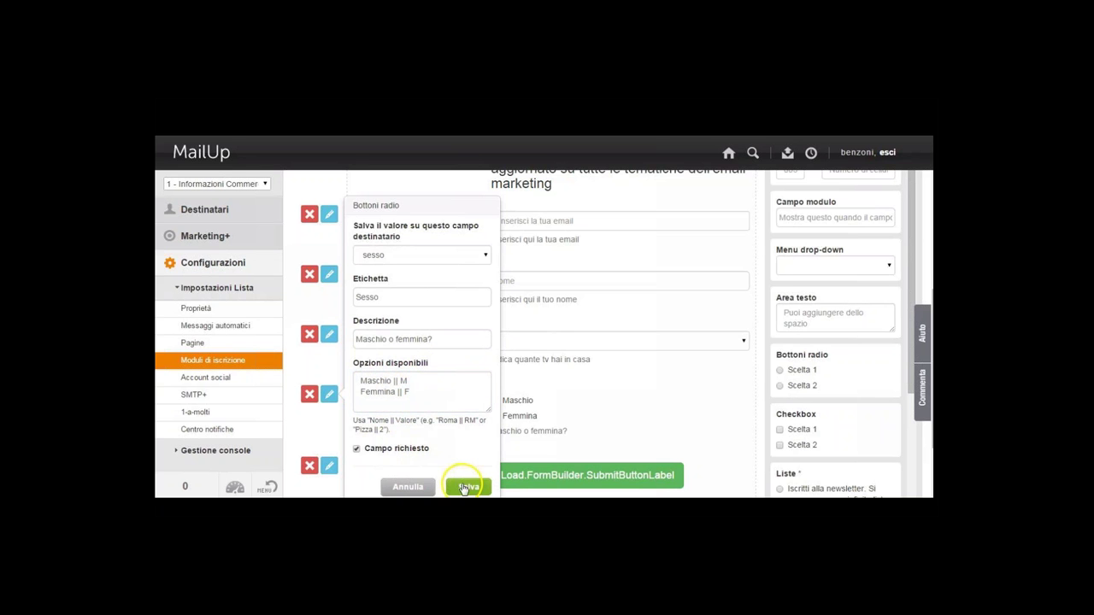
Add a checkbox group below the gender field and store its value in the recipient field "interessi"
scroll(542, 382, "down", 1)
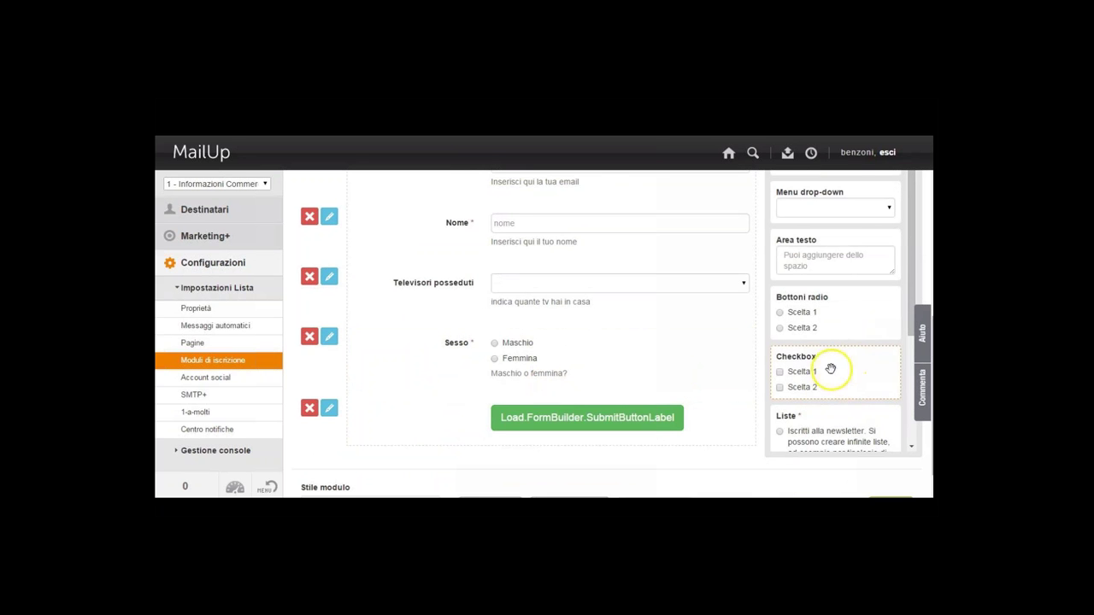
left_click_drag(846, 370, 559, 417)
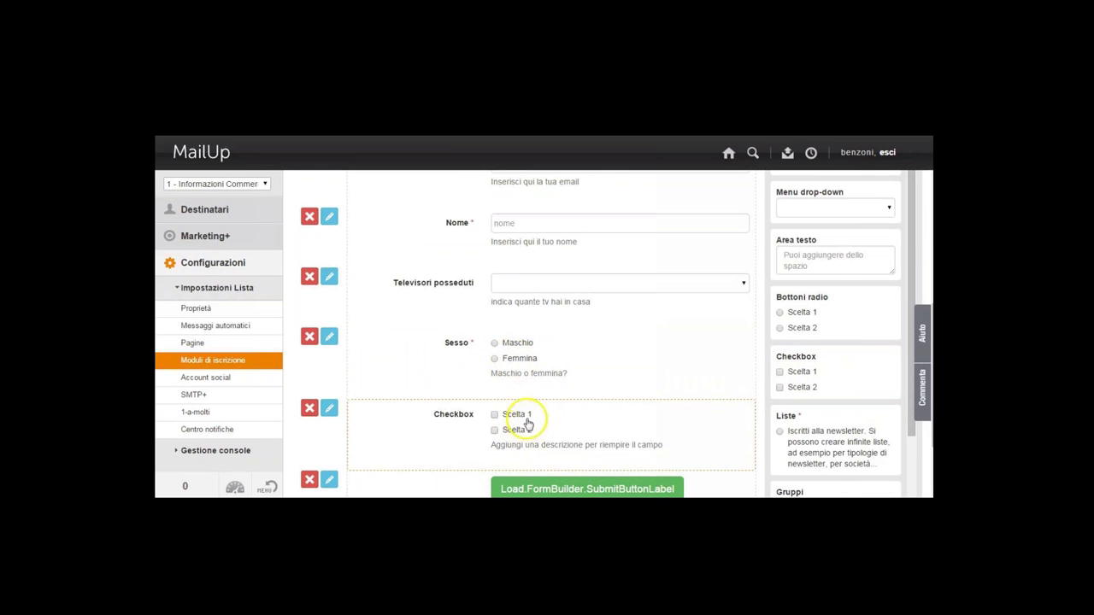
left_click(329, 410)
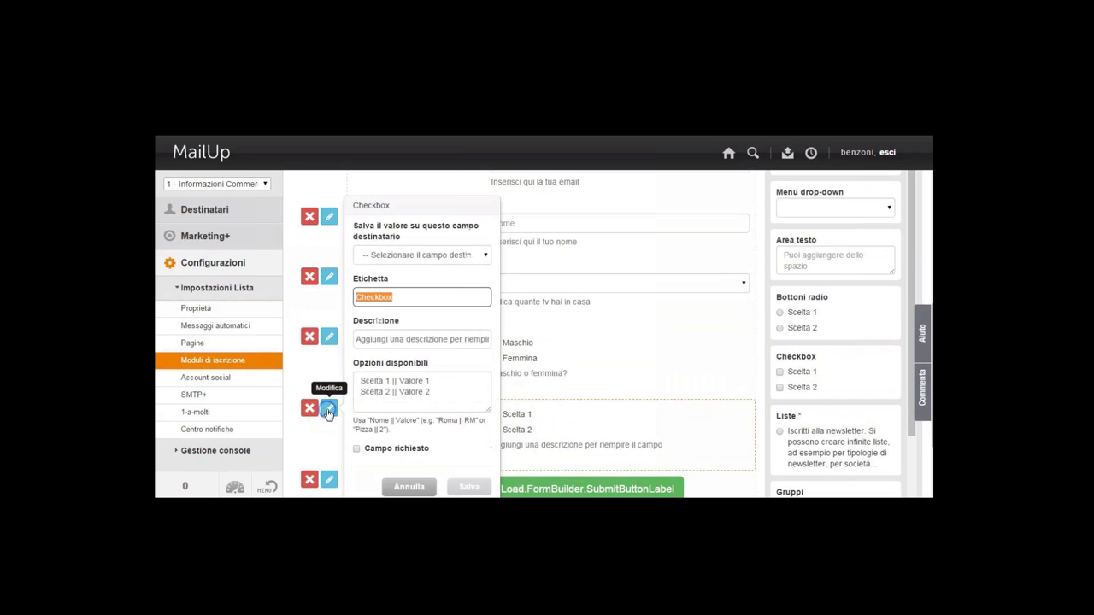
left_click(447, 255)
left_click(380, 316)
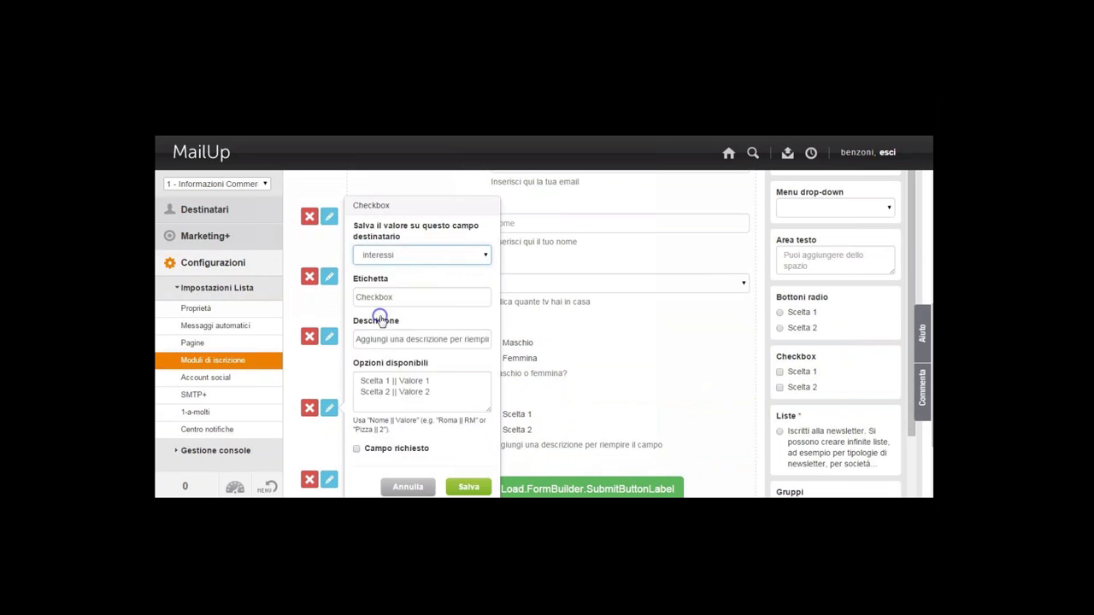
Set the checkbox group's label to "Interessi" and its description to "Indica i tuoi interessi (più scelte possibili)"
double_click(376, 295)
type("Interessi")
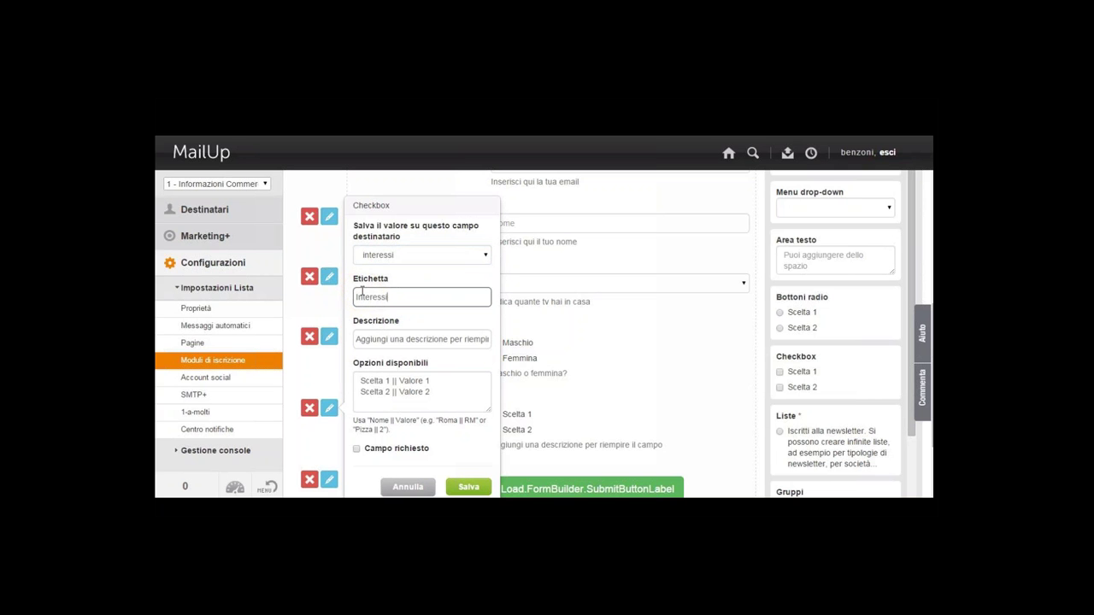
left_click(361, 339)
left_click_drag(361, 339, 532, 343)
type("Indica i tuoi interessi (più sc")
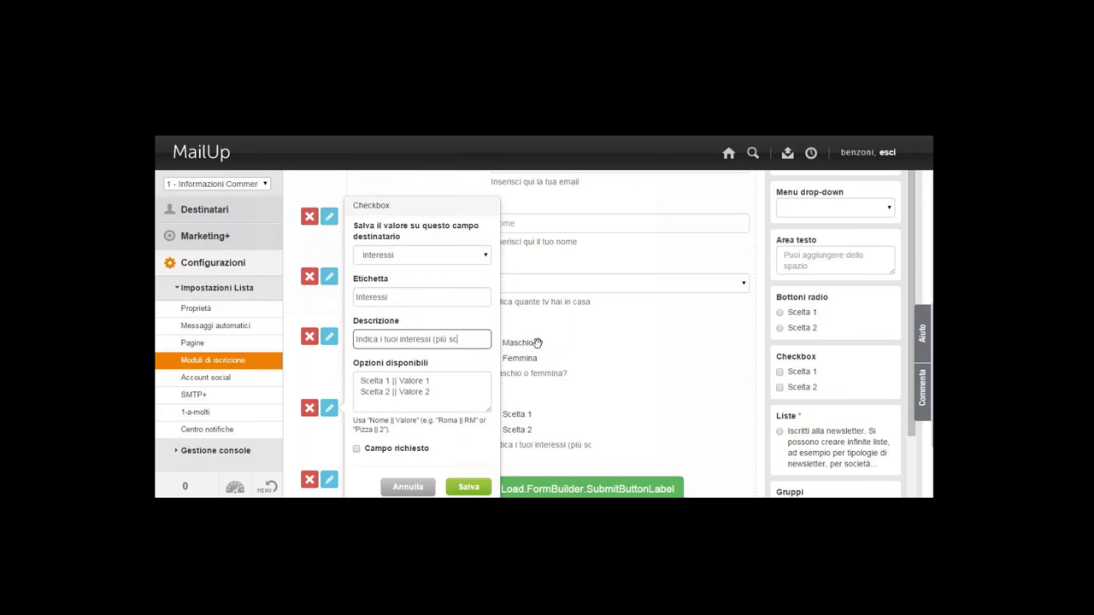
type("ssibili)")
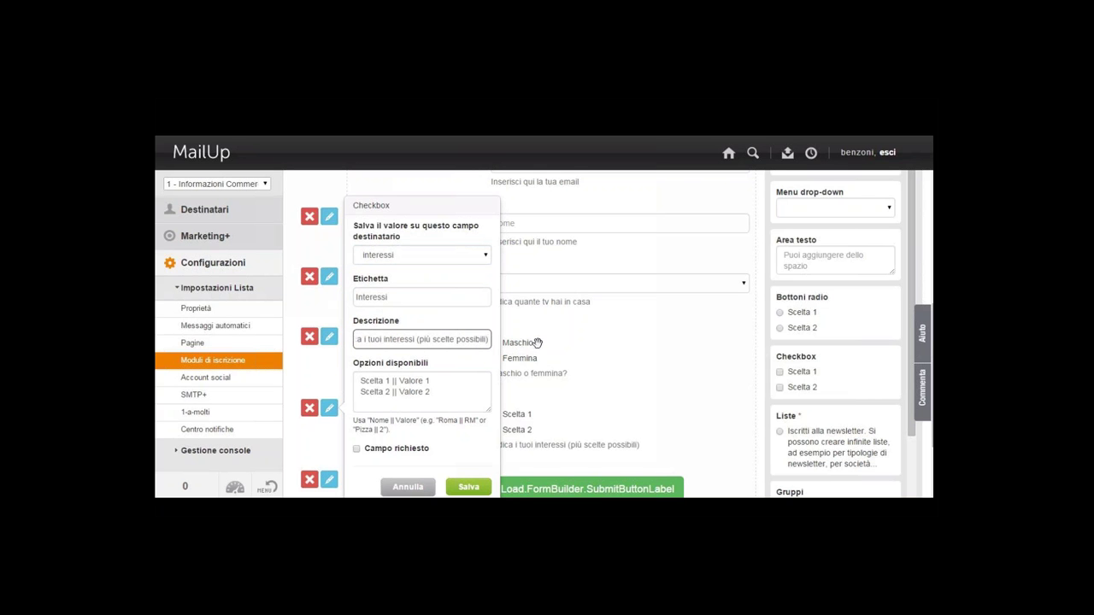
Rename the two checkbox choices as "Danza" and "Cinema", and add the options "Sport" and "Animali"
double_click(379, 381)
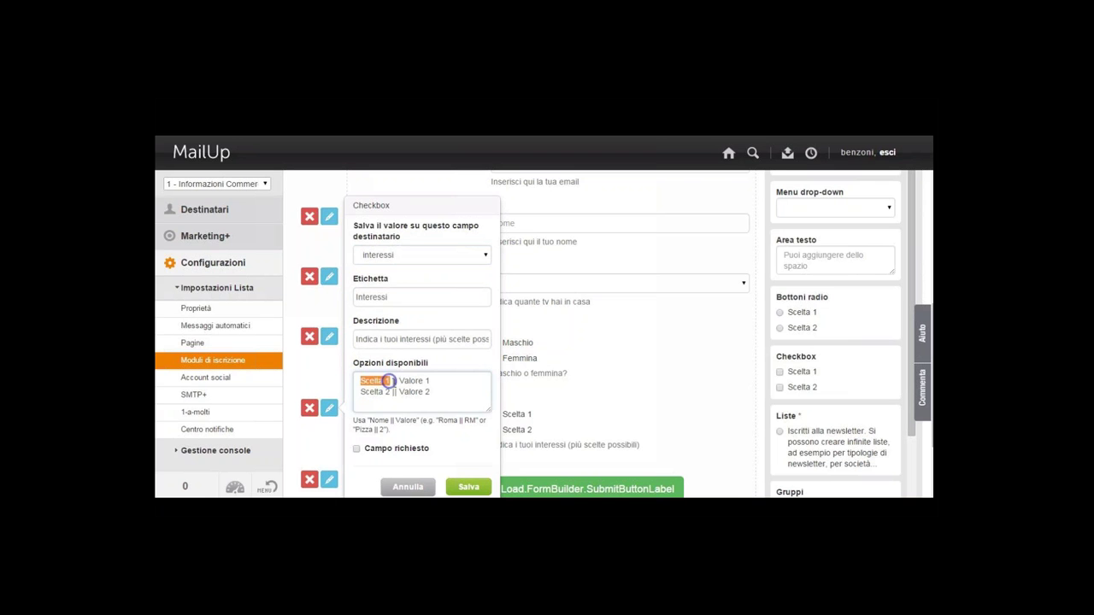
type("Danza")
left_click(361, 392)
left_click_drag(362, 392, 388, 391)
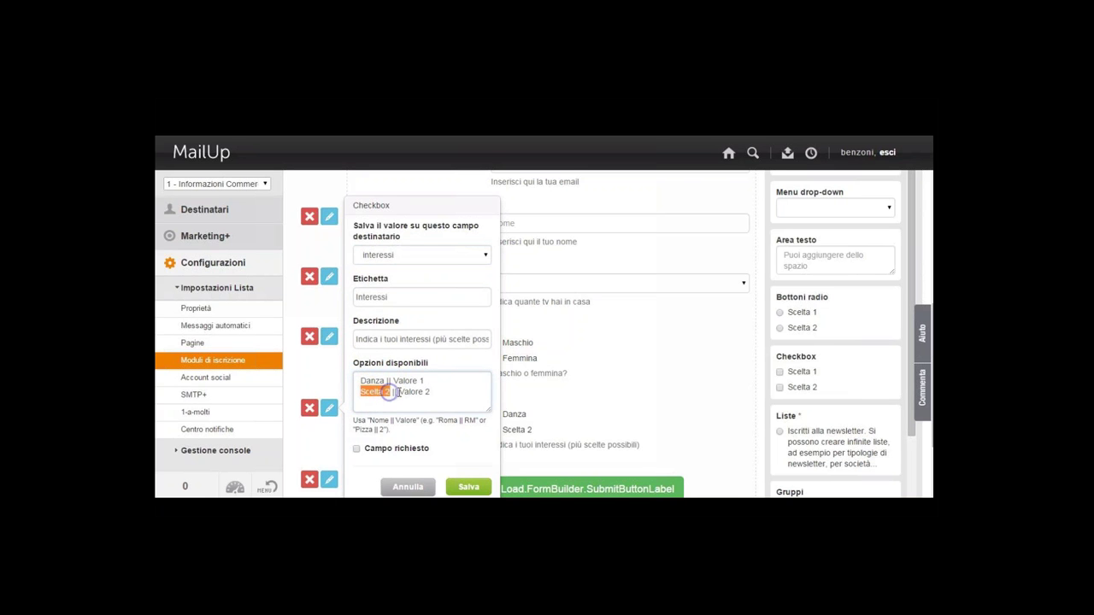
type("Cinema")
left_click(438, 391)
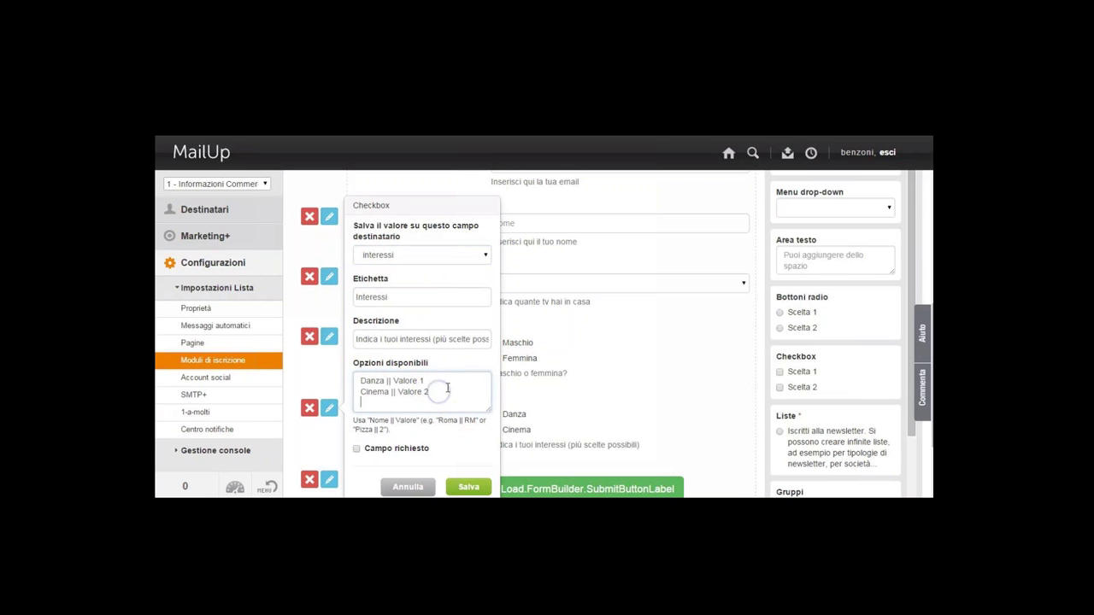
key("Return")
type("Sport")
key("Return")
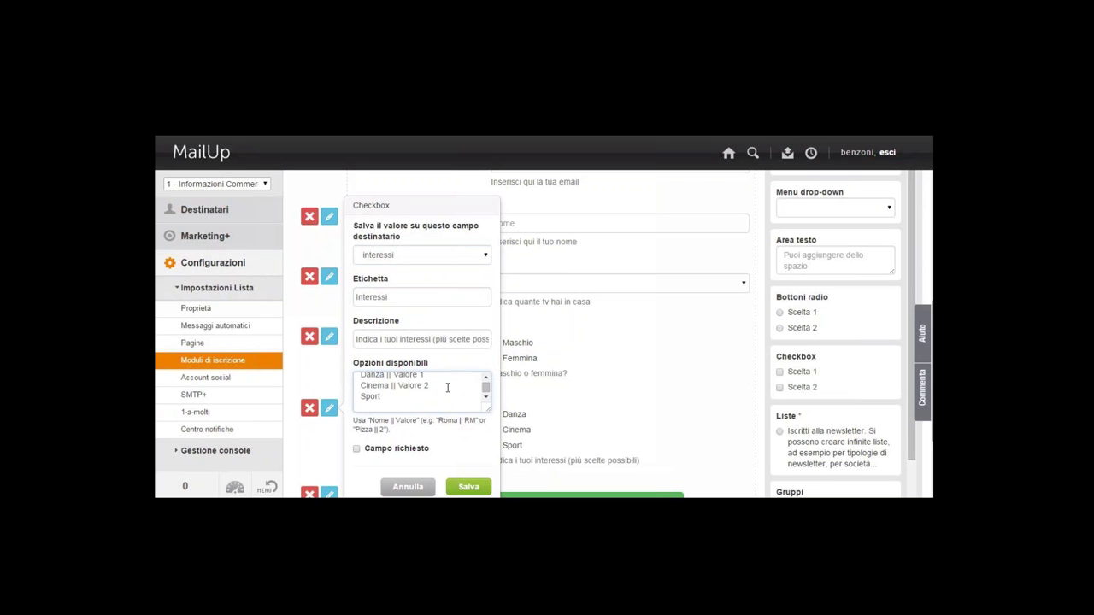
type("Animali")
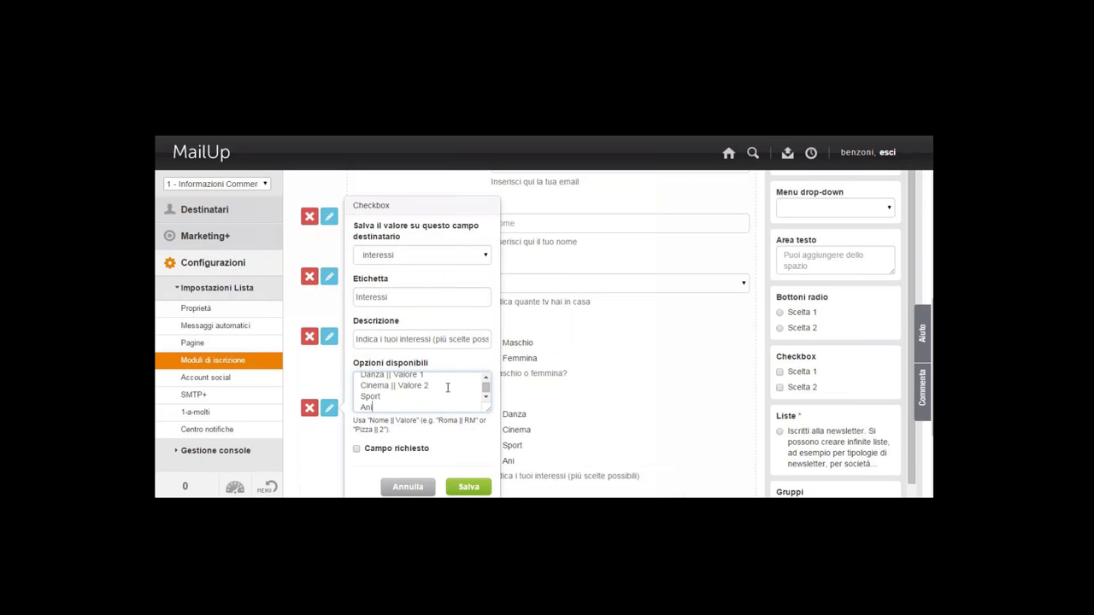
Copy the "|| Valore 1" part of the Danza option to the Sport and Animali options
left_click(389, 386)
left_click_drag(389, 386, 425, 386)
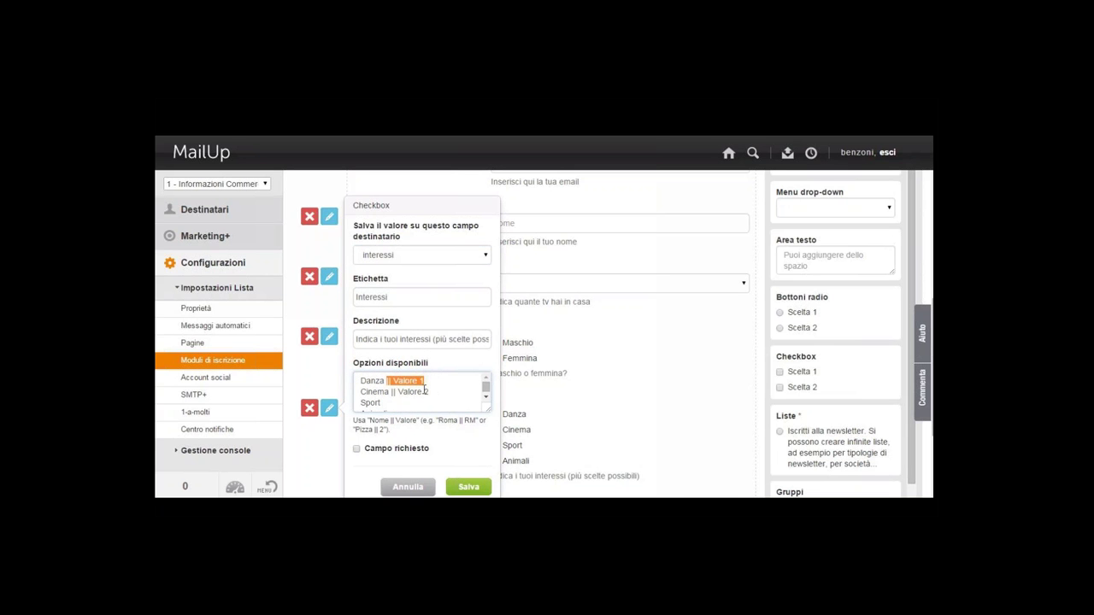
scroll(416, 391, "down", 1)
left_click(410, 392)
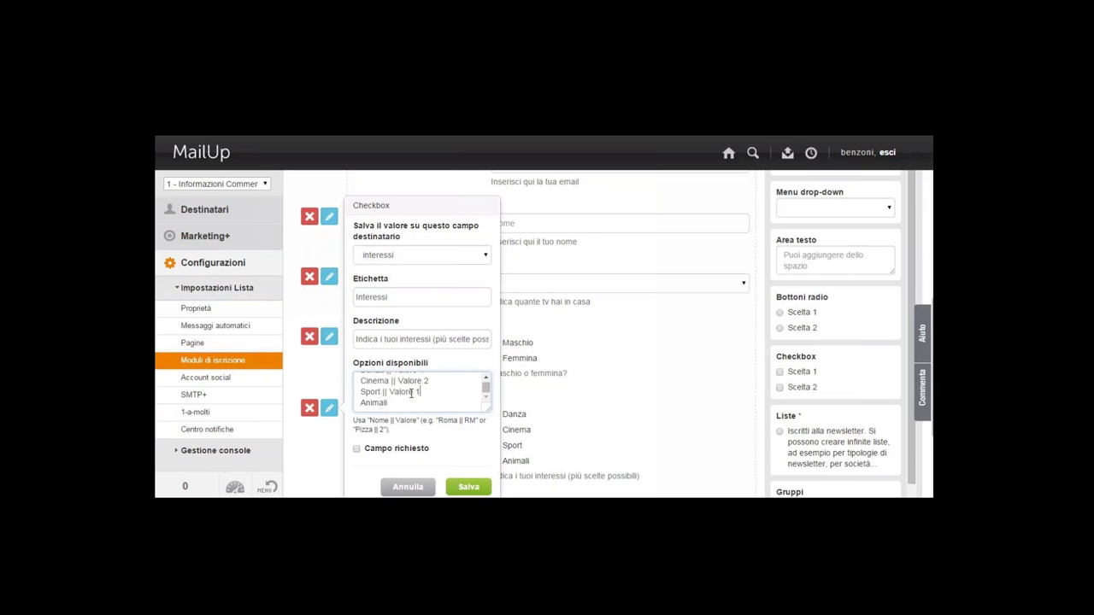
scroll(405, 397, "up", 2)
scroll(405, 376, "down", 1)
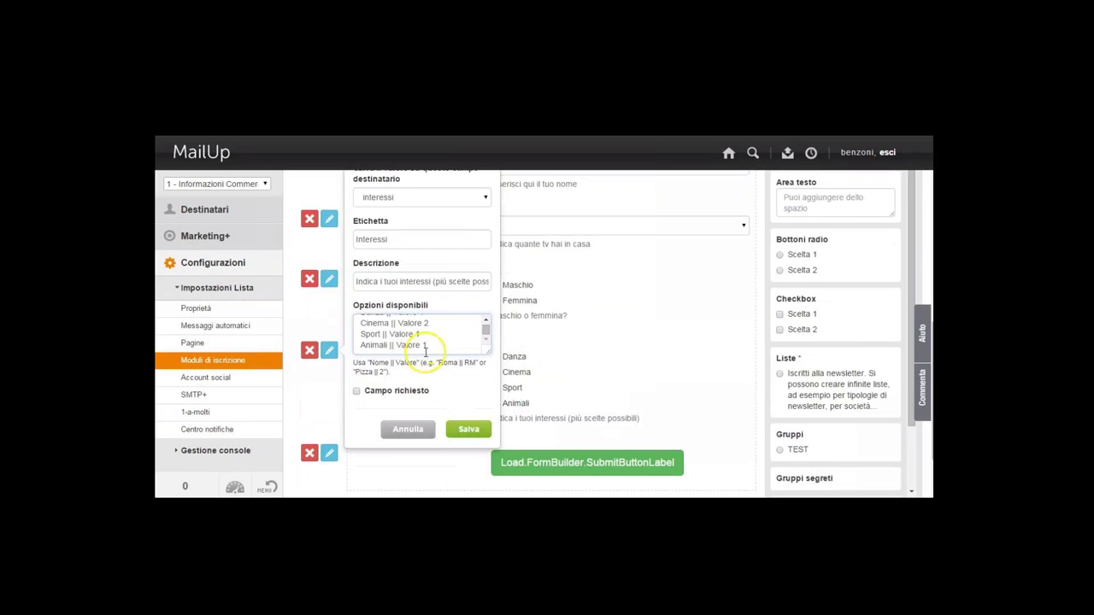
Set the values of Danza, Cinema and Sport to a, b and c, and save the checkbox field
left_click_drag(393, 323, 435, 321)
type("a")
left_click_drag(397, 334, 423, 347)
type("b")
type("c")
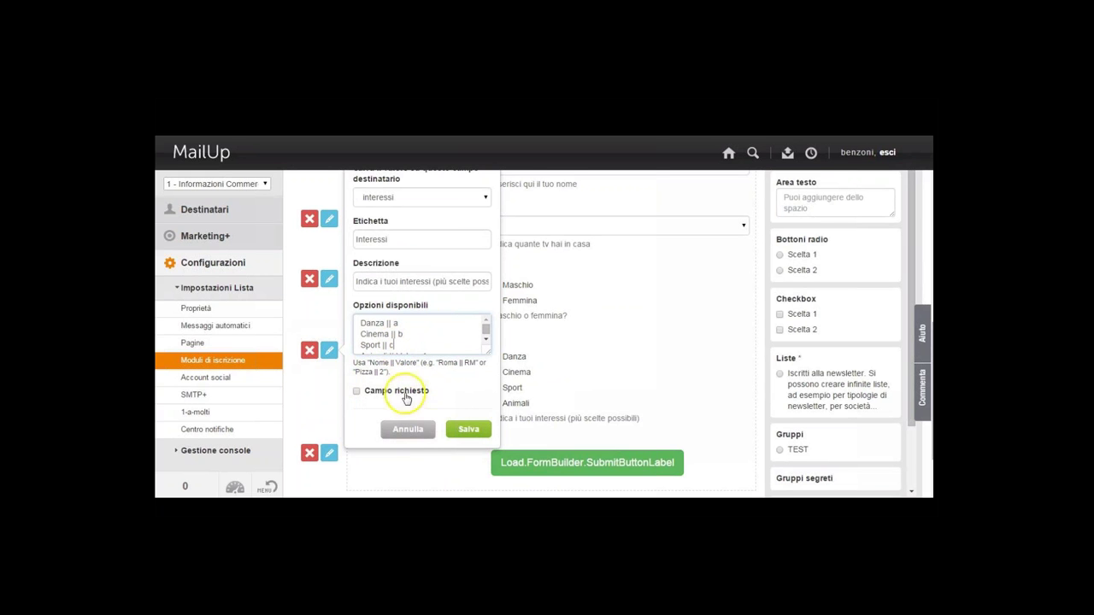
left_click(469, 432)
Add a lists field above the email field and include the "Newsletter" list in its selection
scroll(735, 403, "down", 1)
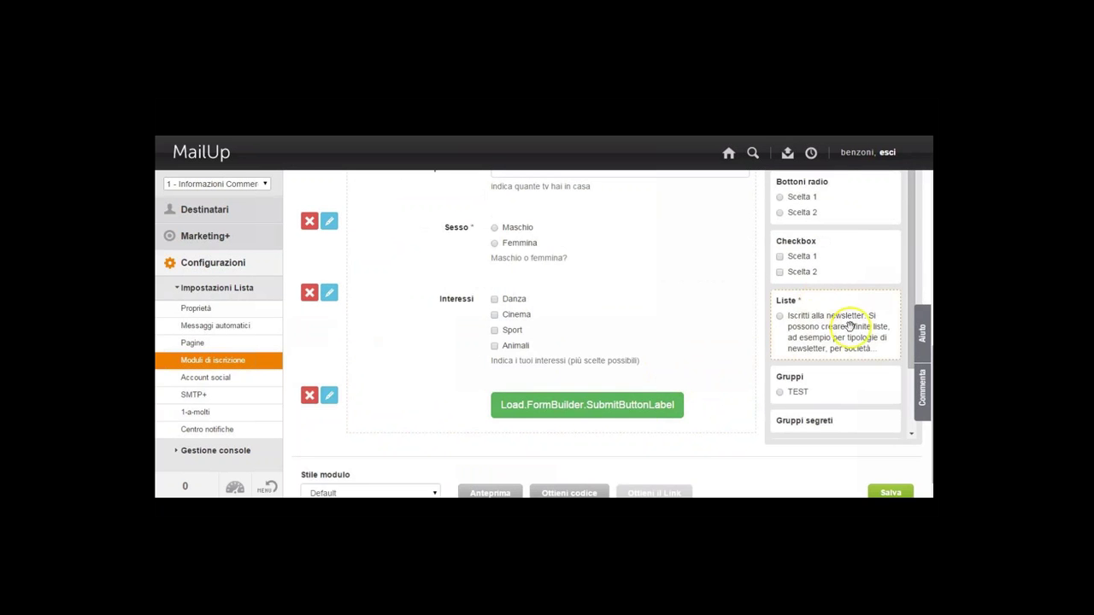
left_click_drag(827, 318, 525, 251)
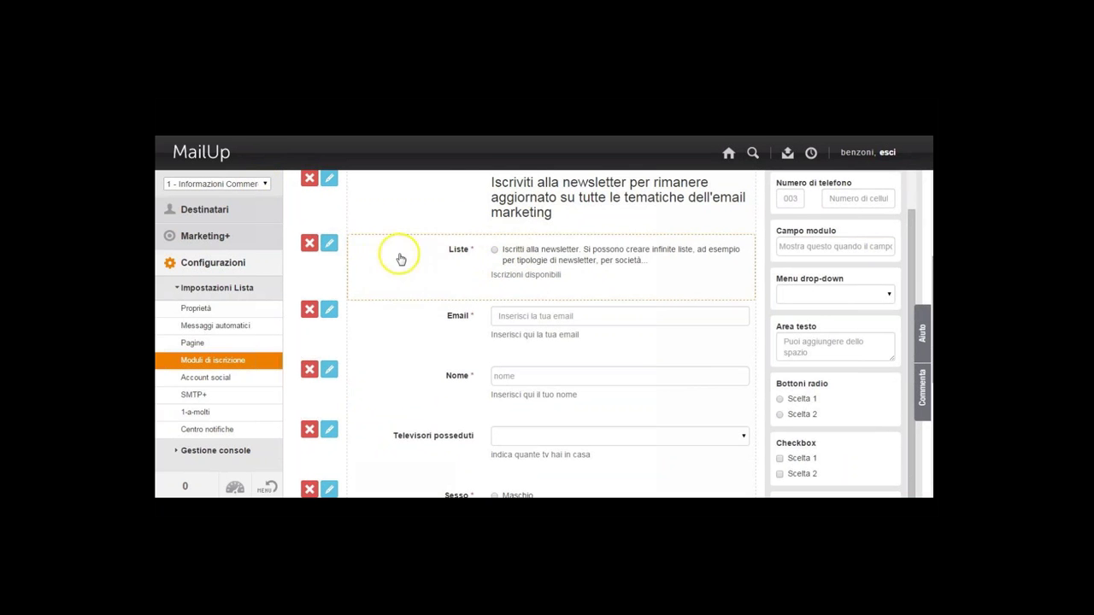
left_click(330, 247)
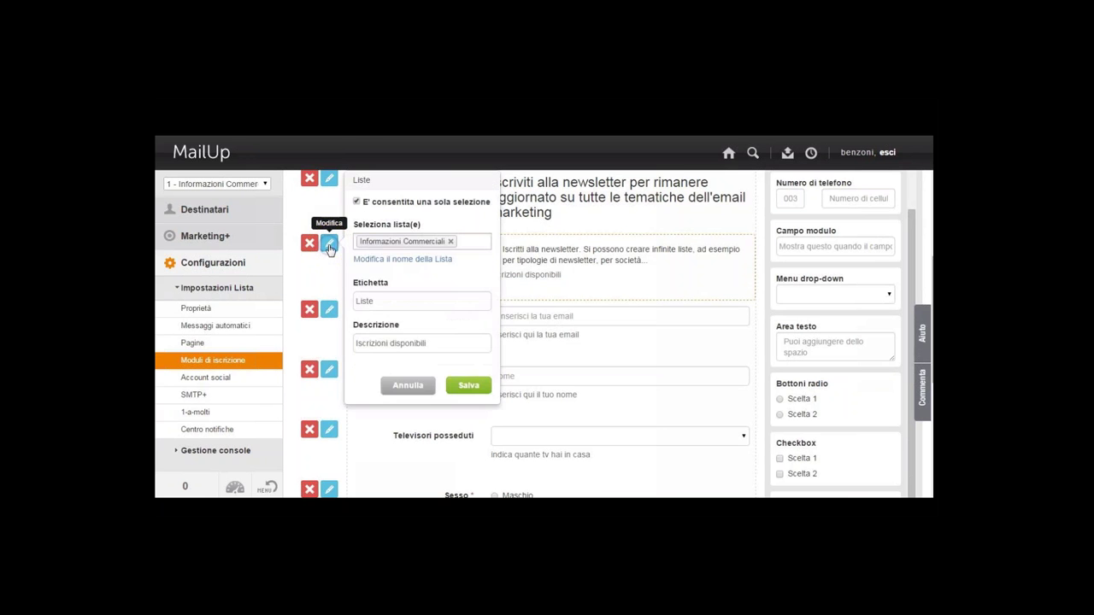
left_click(446, 241)
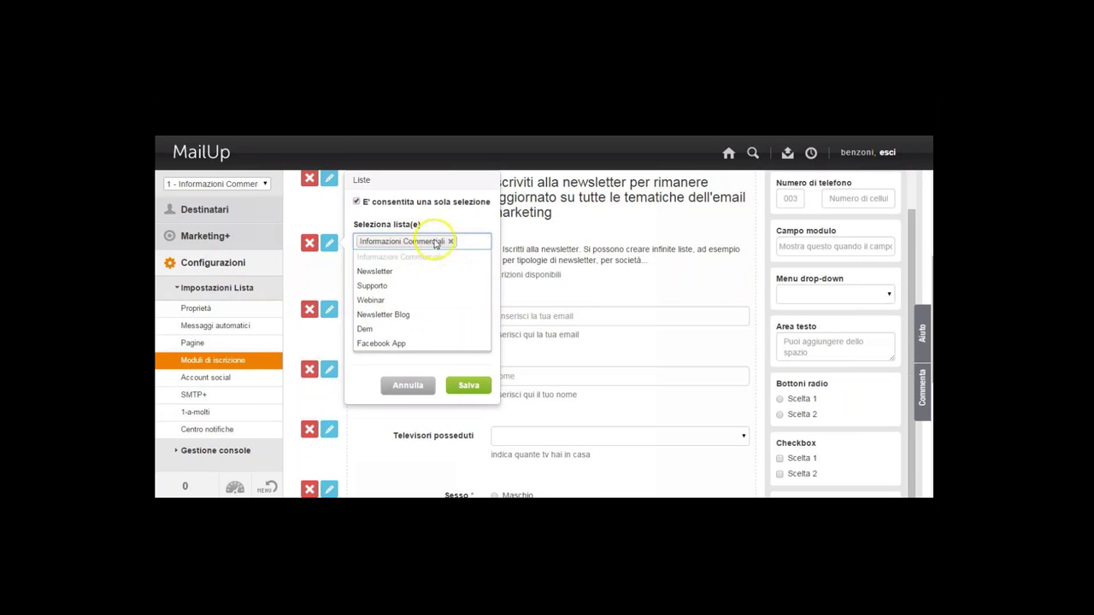
left_click(381, 273)
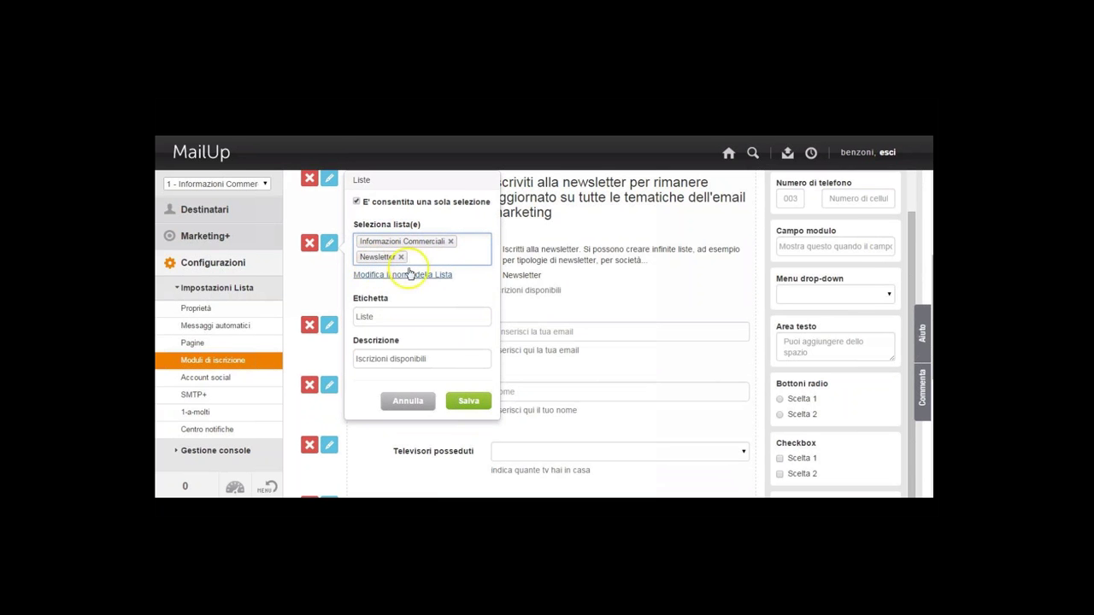
Label the lists field "Tipologia di comunicazioni", describe it as "scegli quali comunicazioni vuoi ricevere", and save it
left_click_drag(376, 316, 354, 316)
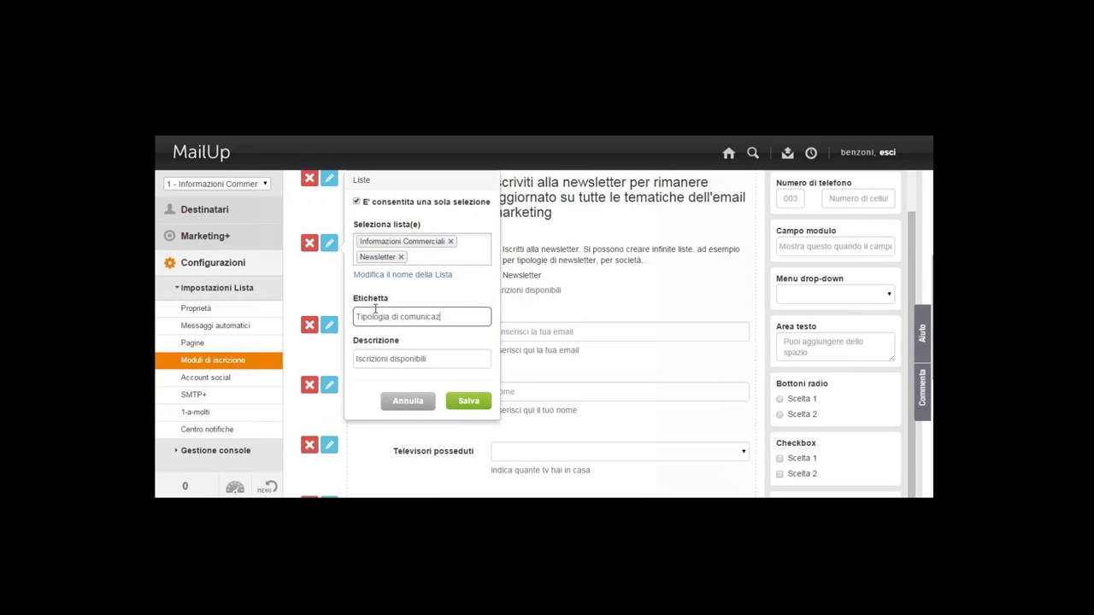
left_click(437, 360)
left_click_drag(438, 360, 349, 361)
type("scegli quali comunicazioni vuo")
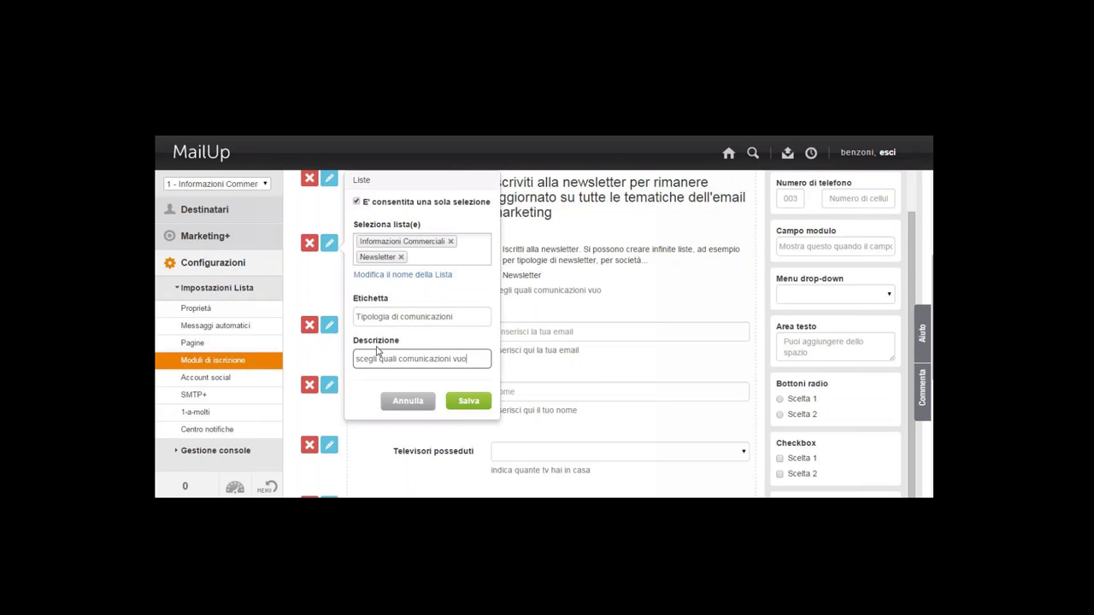
type("evere")
left_click(465, 401)
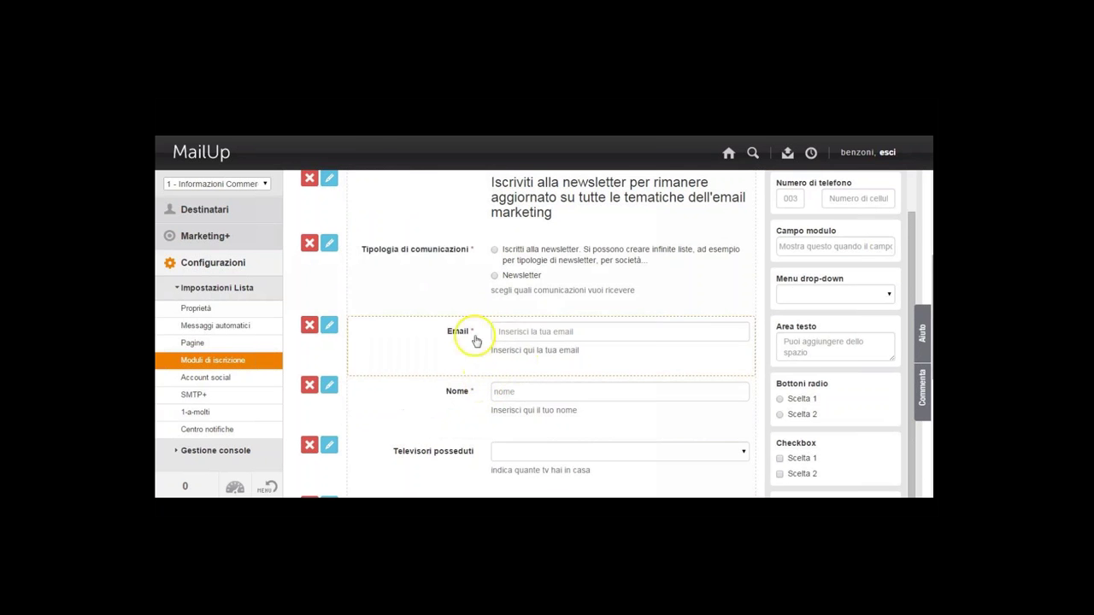
Add a groups field below the interests checkboxes and look through the groups available for it
scroll(779, 410, "down", 1)
scroll(773, 413, "down", 2)
left_click_drag(843, 409, 523, 379)
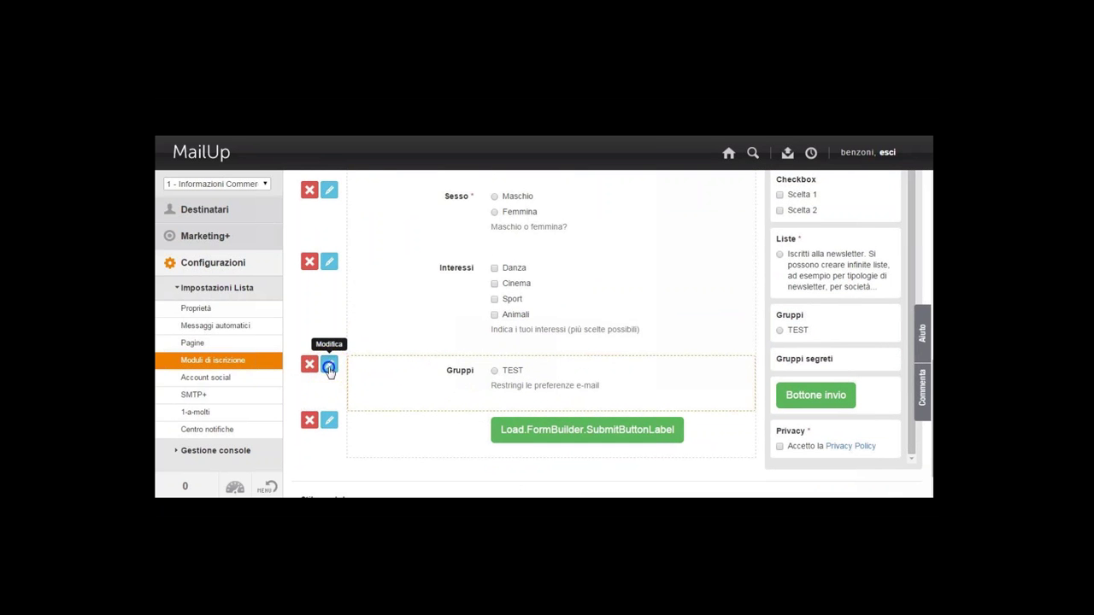
left_click(329, 368)
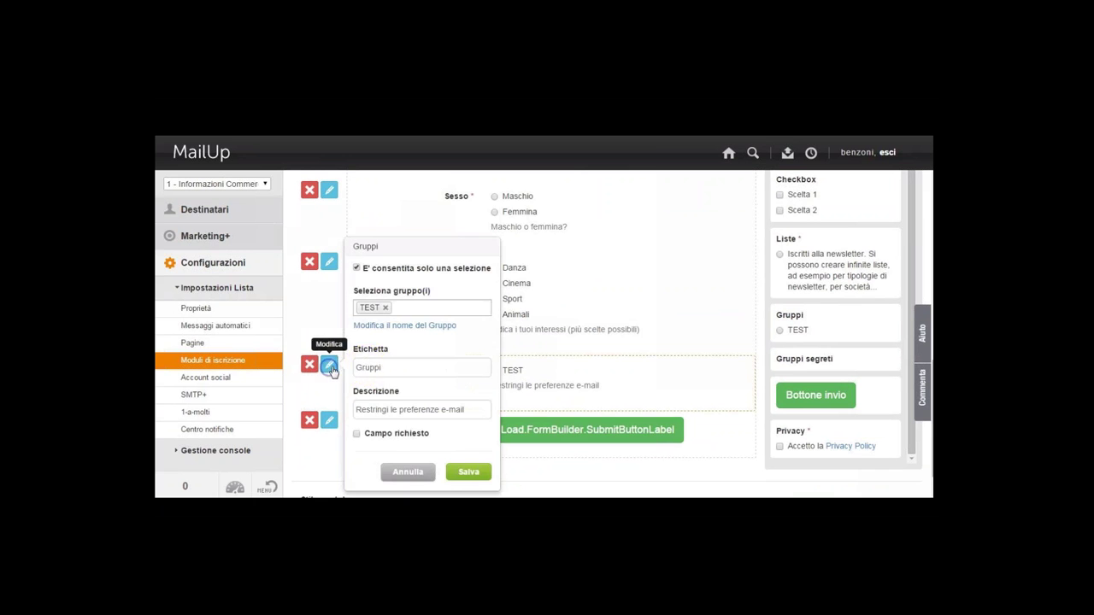
left_click(418, 308)
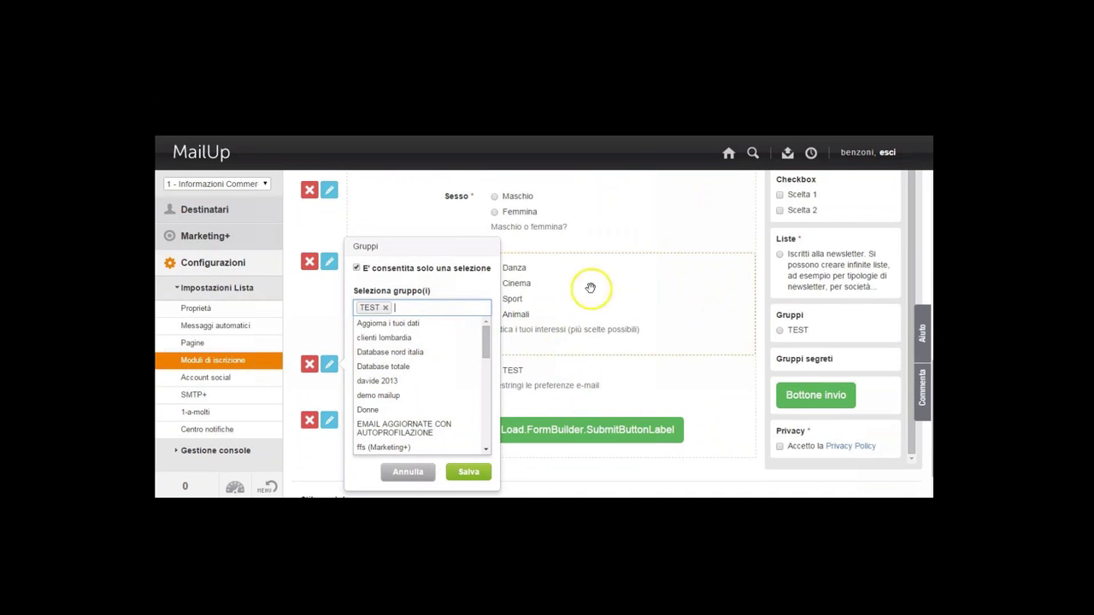
left_click(645, 333)
Move the interests checkboxes below the groups field and add a secret groups field above the submit button
left_click_drag(577, 330, 556, 454)
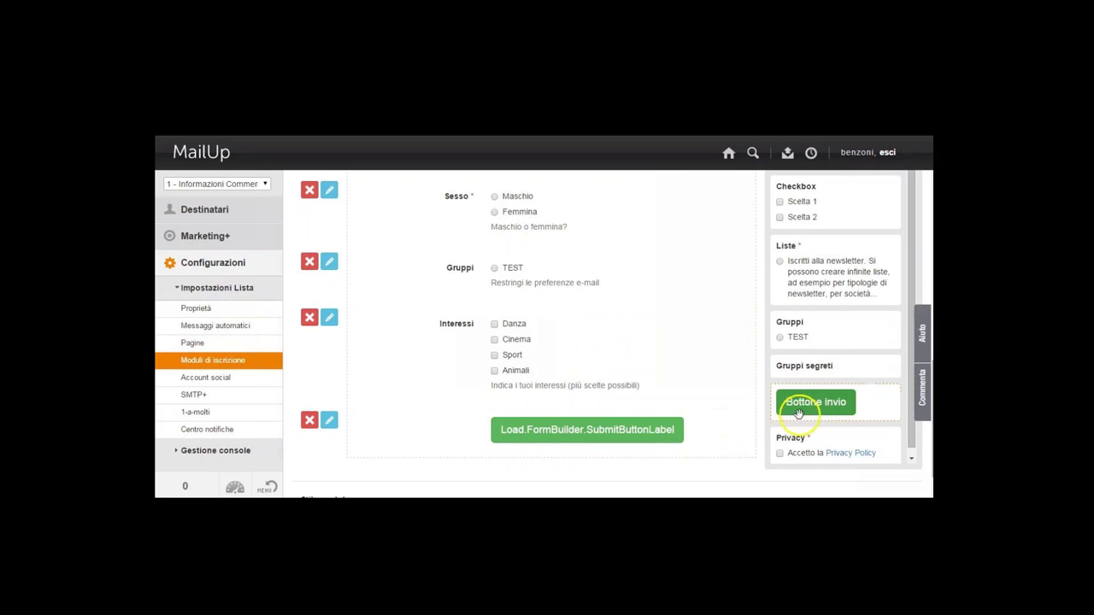
scroll(820, 406, "down", 1)
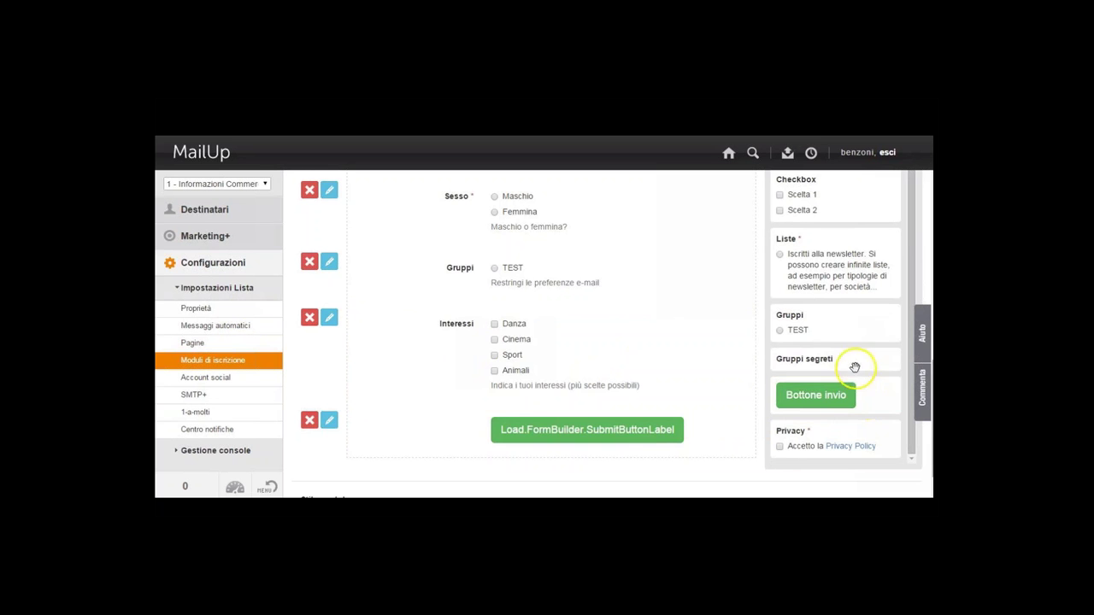
left_click_drag(857, 361, 493, 425)
scroll(513, 410, "down", 1)
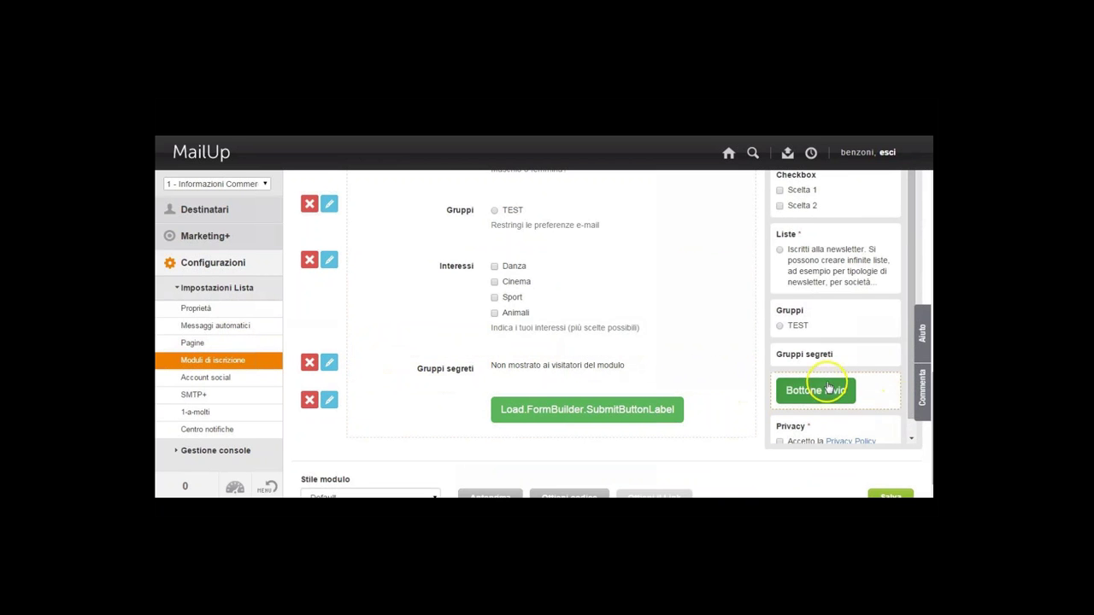
Label the form's submit button "Iscriviti ora" and save the label
scroll(833, 399, "down", 1)
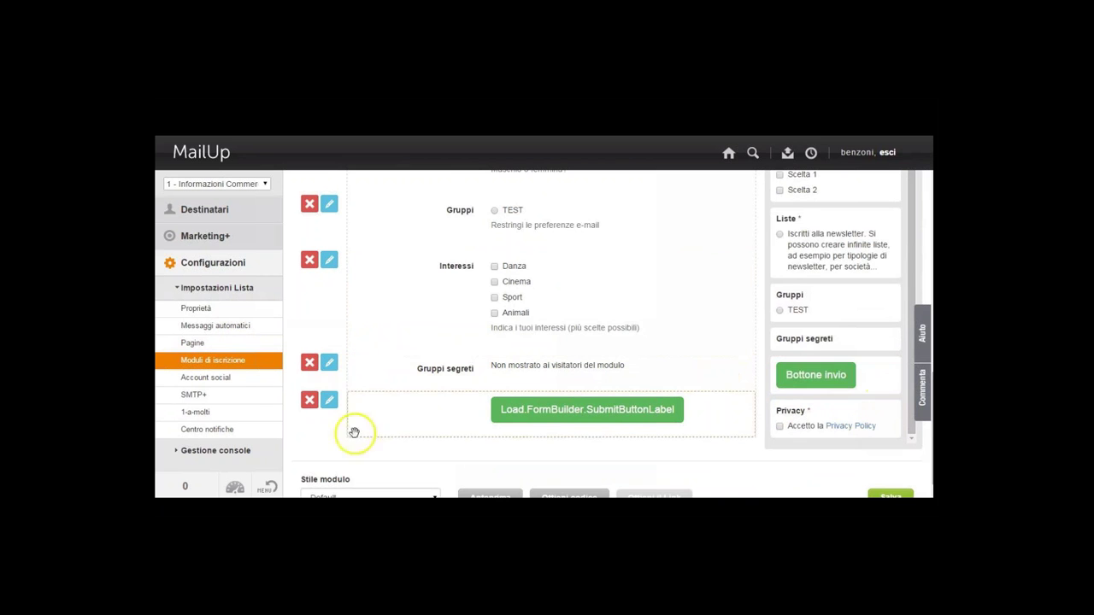
left_click(331, 402)
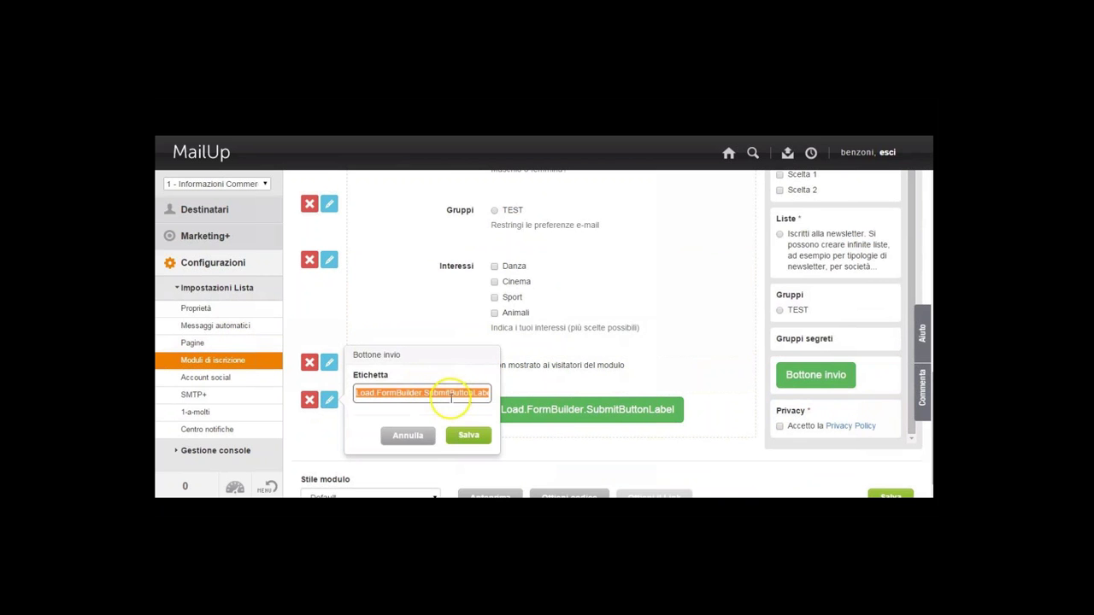
type("Isc")
type("riviti otas")
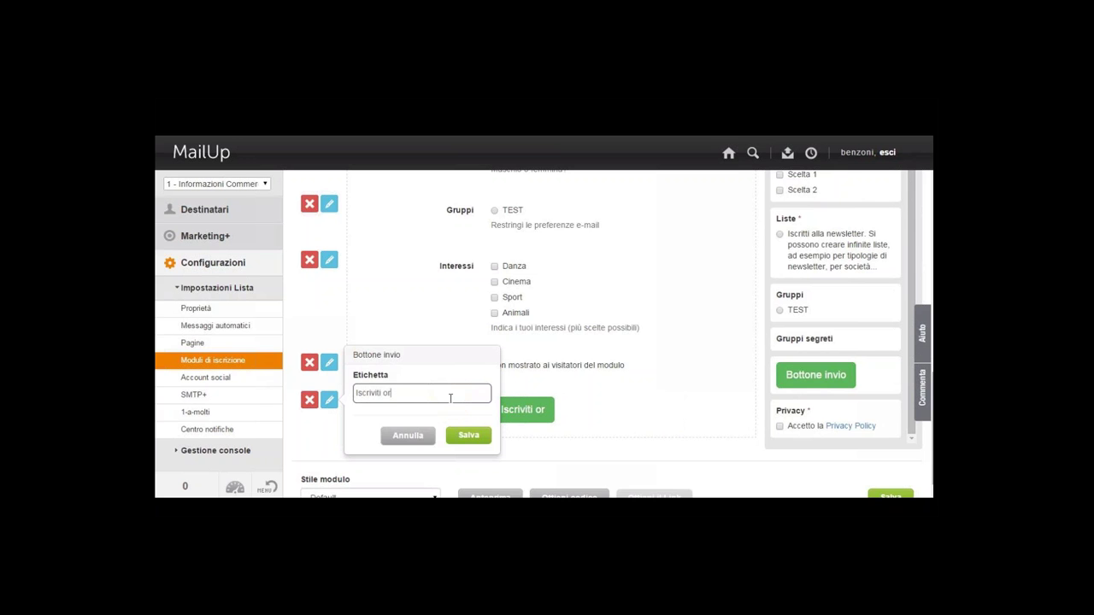
left_click(466, 435)
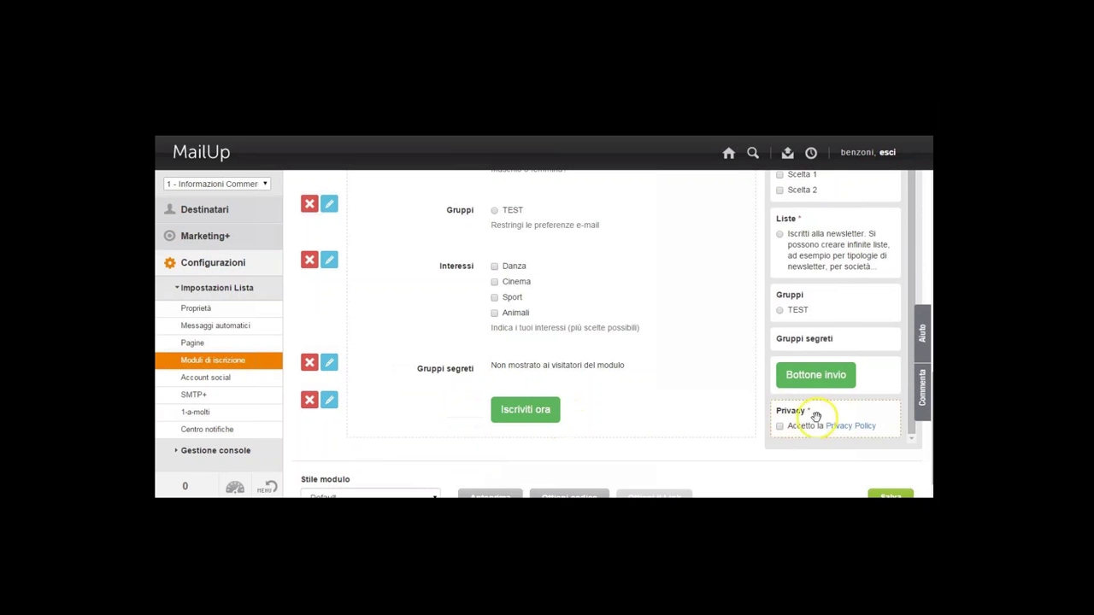
Add a privacy consent field below the "Iscriviti ora" submit button and save its settings with the default texts
left_click_drag(837, 417, 513, 441)
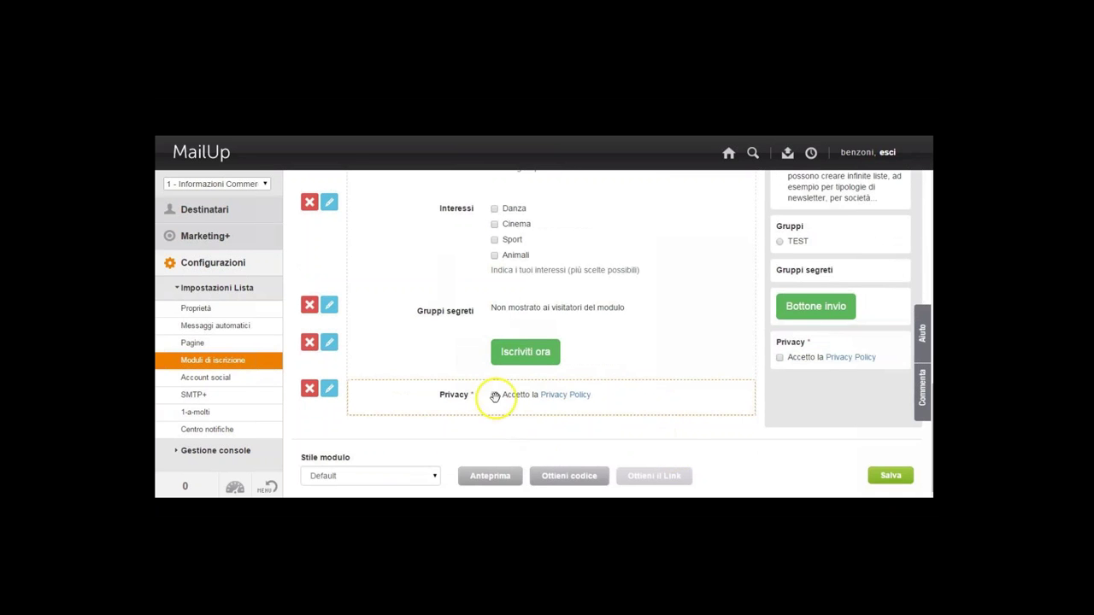
left_click(330, 391)
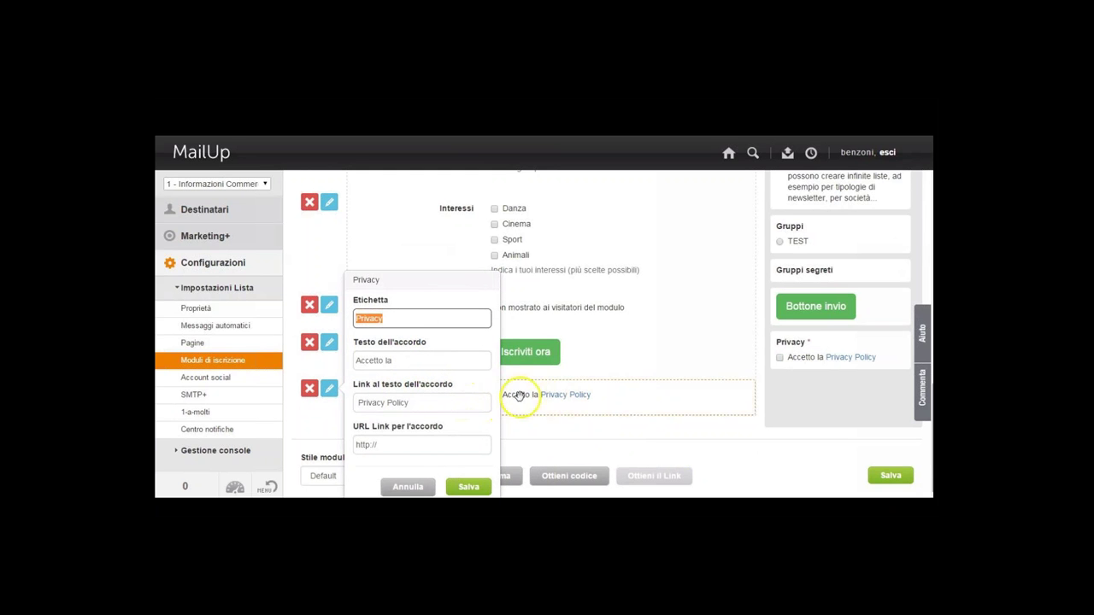
left_click(384, 443)
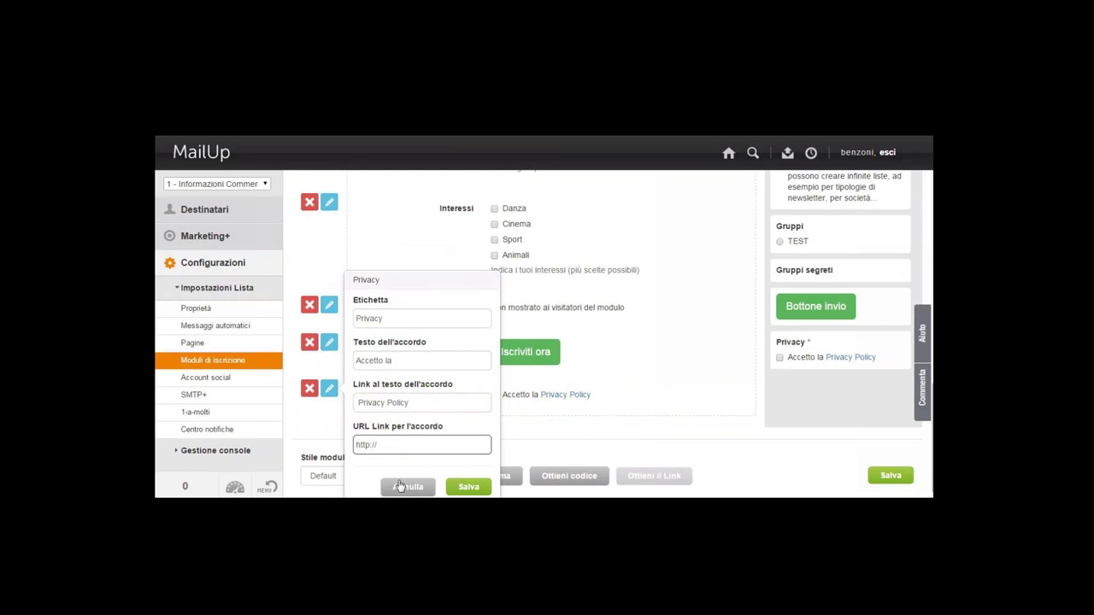
left_click(468, 487)
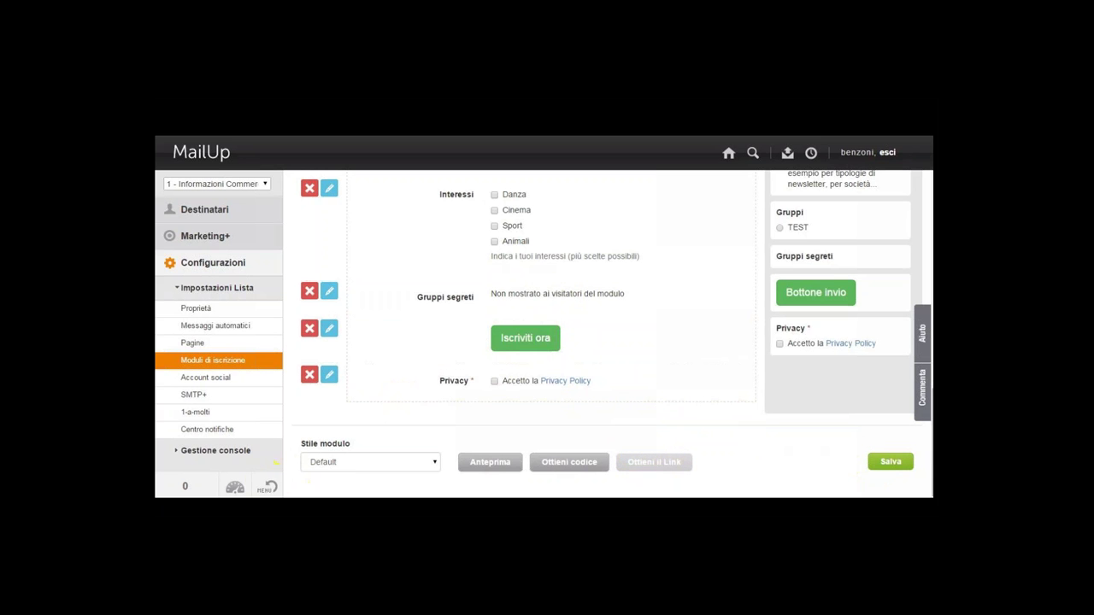
Set the form style to Blue and save the form
scroll(556, 370, "up", 5)
scroll(556, 439, "down", 8)
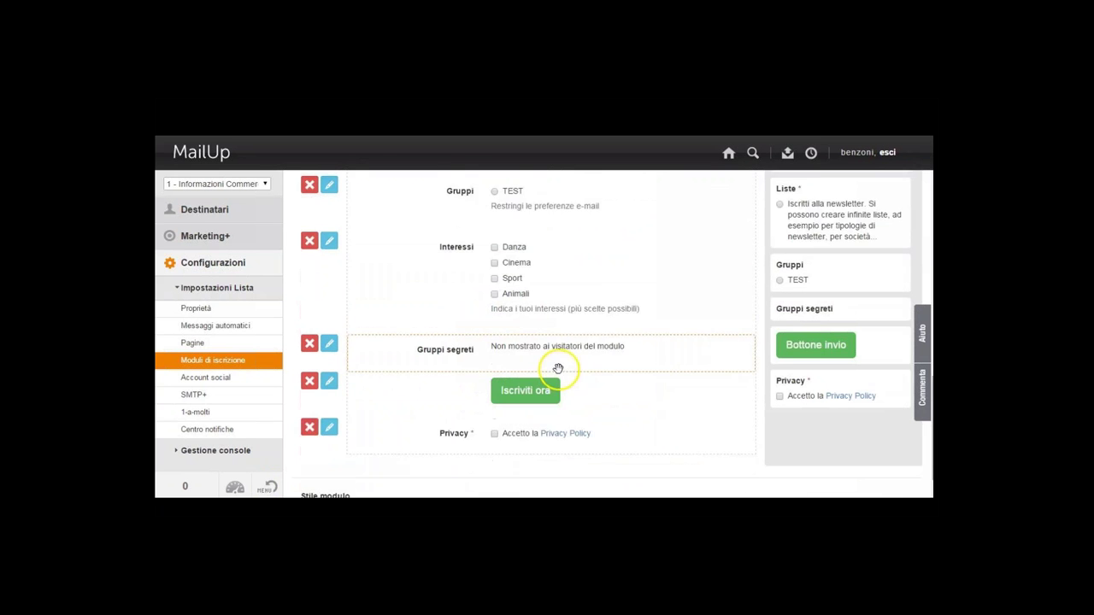
left_click(384, 459)
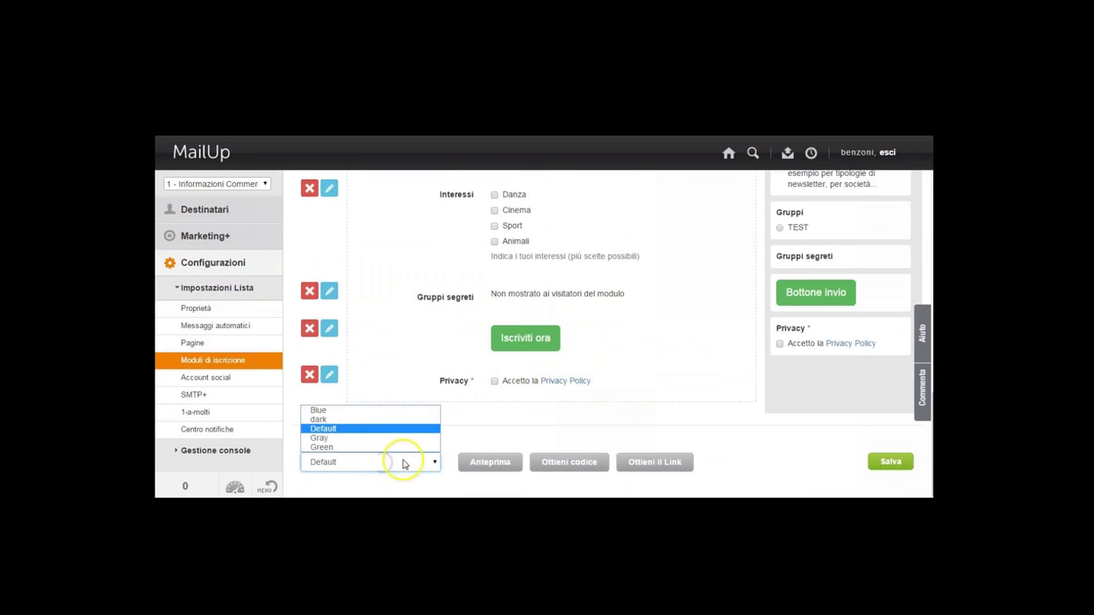
left_click(339, 421)
left_click(358, 460)
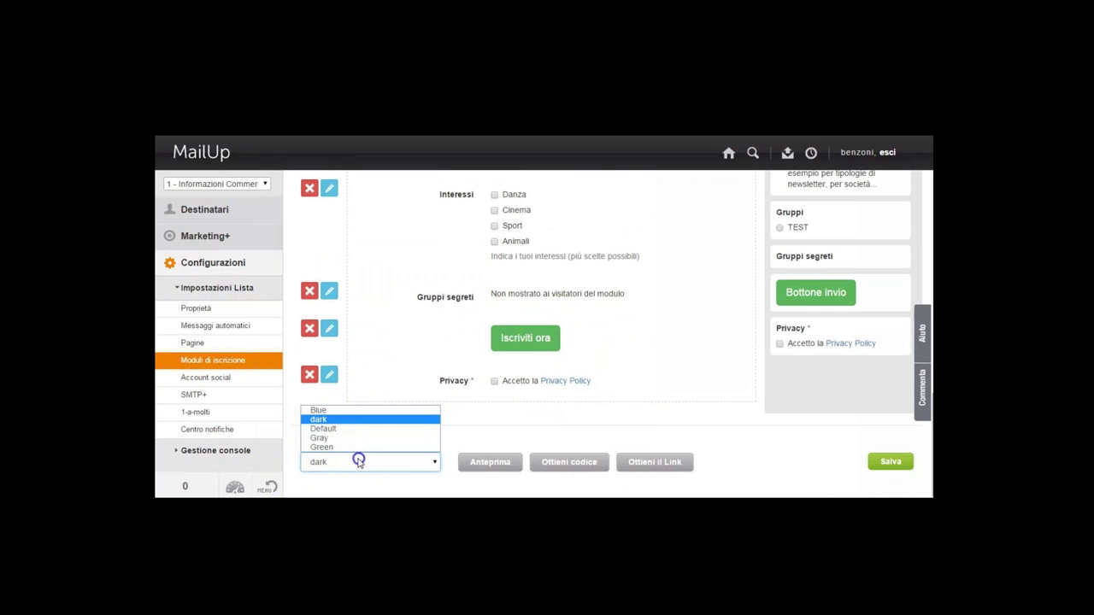
left_click(343, 415)
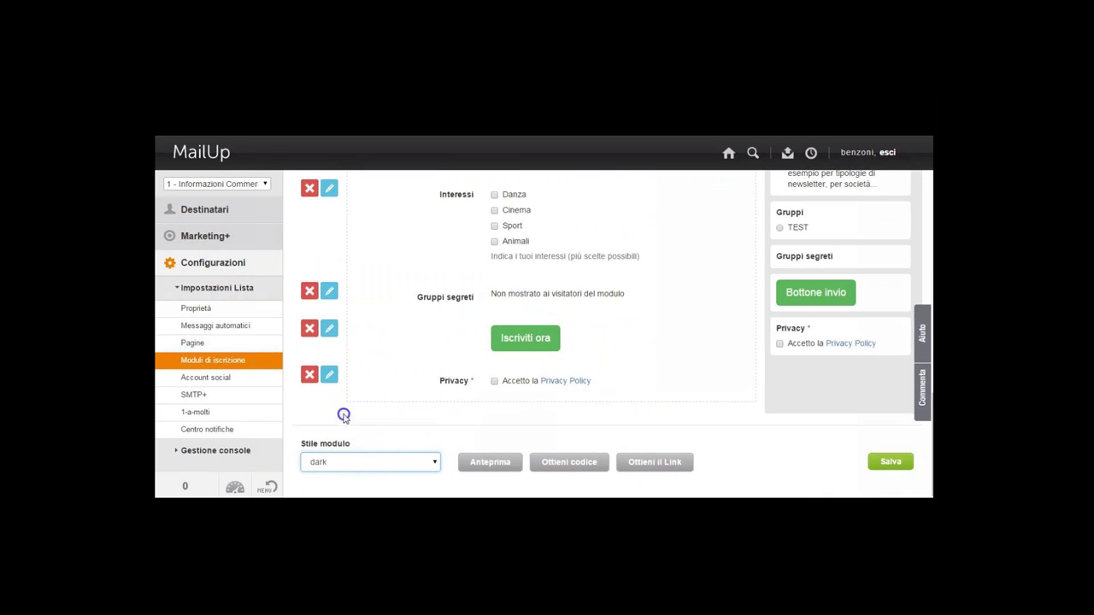
left_click(885, 462)
Preview the styled subscription form, look through its fields, and close the preview
scroll(603, 383, "down", 8)
scroll(589, 402, "down", 2)
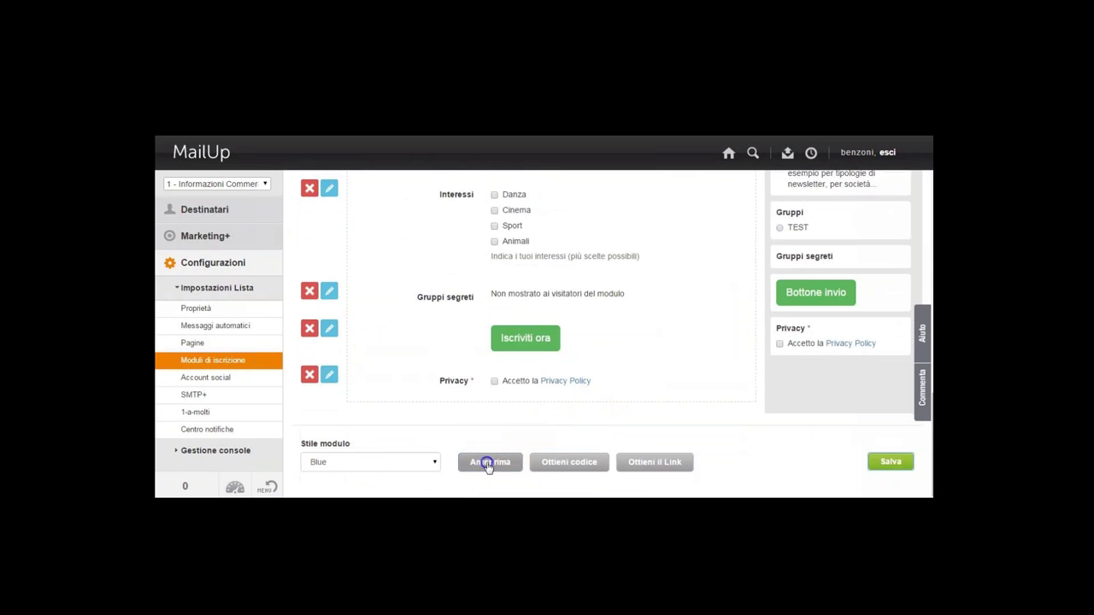
left_click(486, 466)
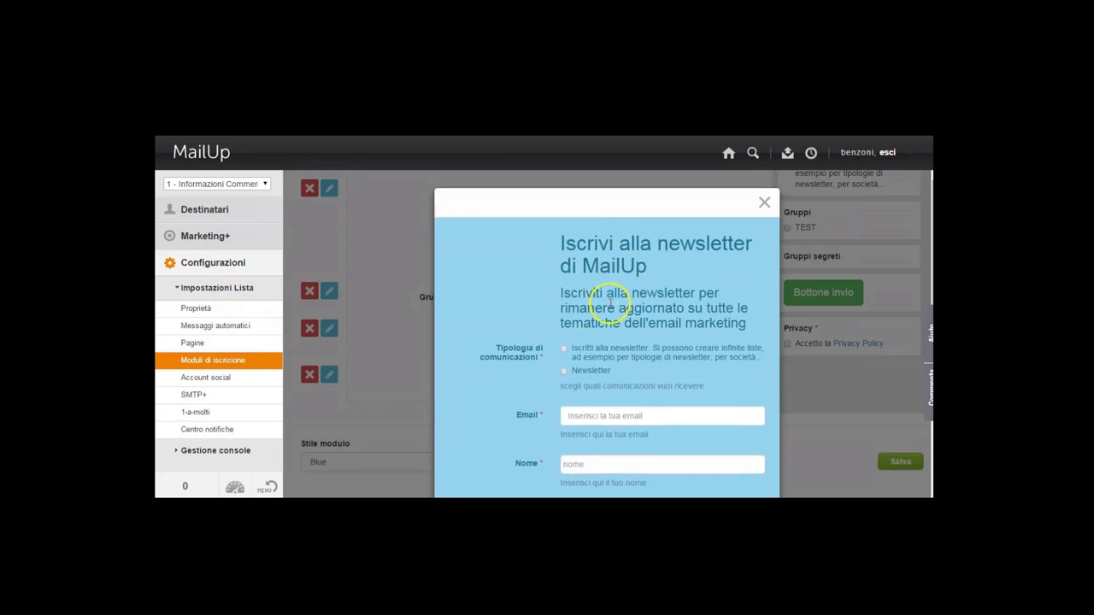
scroll(602, 256, "down", 1)
scroll(630, 269, "down", 5)
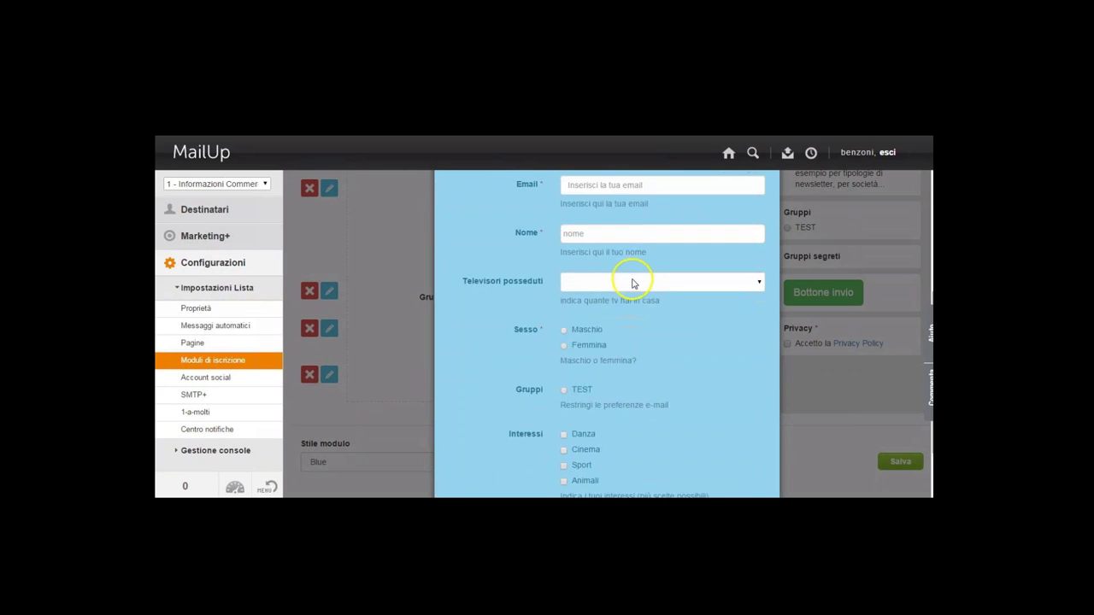
scroll(708, 324, "up", 6)
left_click(761, 207)
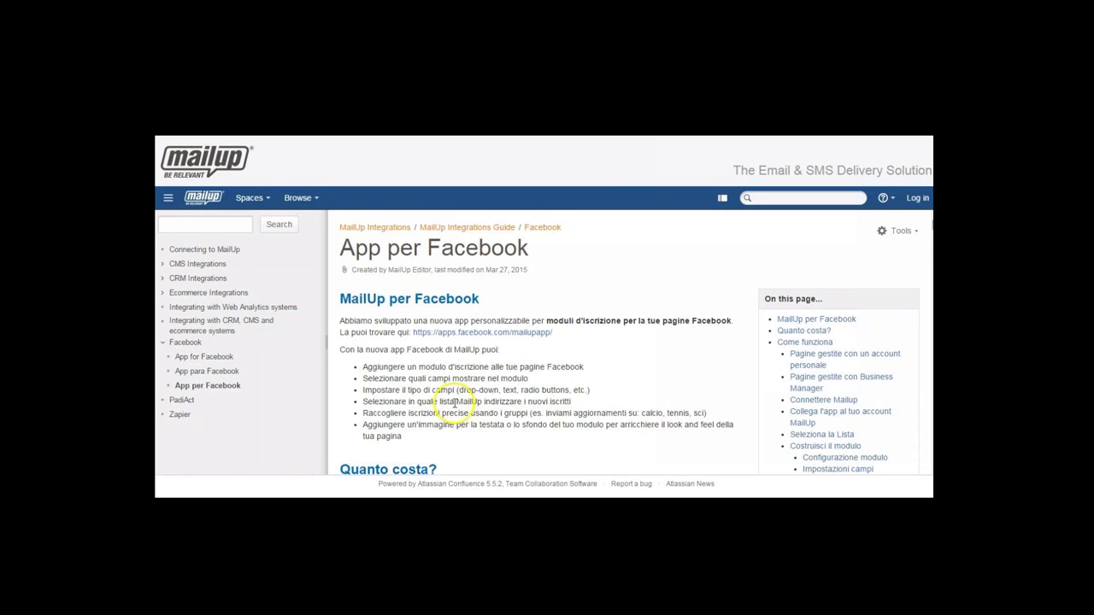
Look through the "App per Facebook" guide on adding a subscription form to Facebook pages
scroll(408, 341, "down", 10)
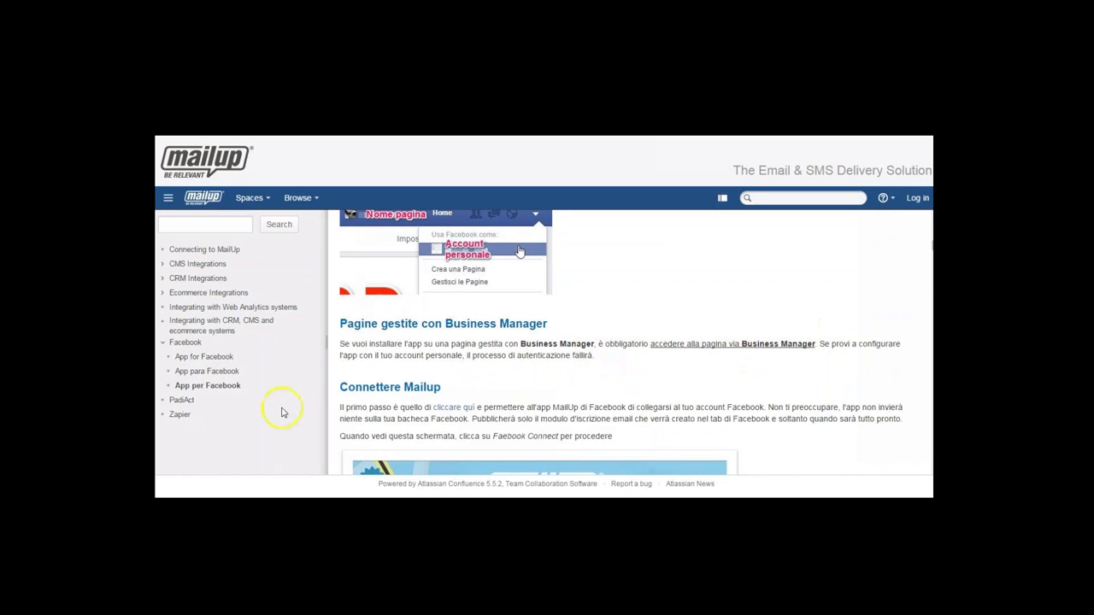
scroll(541, 366, "up", 15)
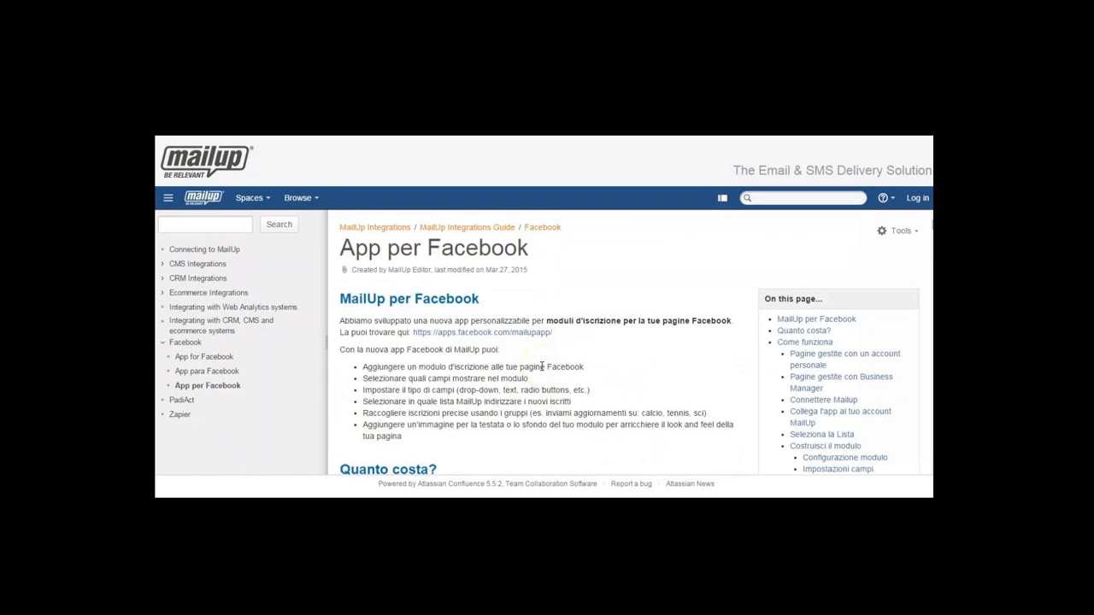